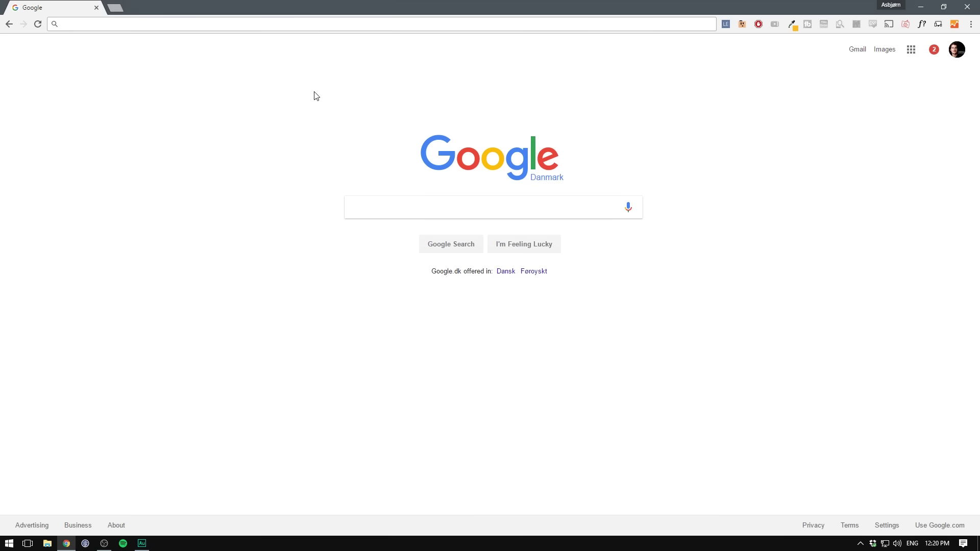
Step: Go to unity3d.com and open the Get Unity page
{"action": "type", "text": "unity"}
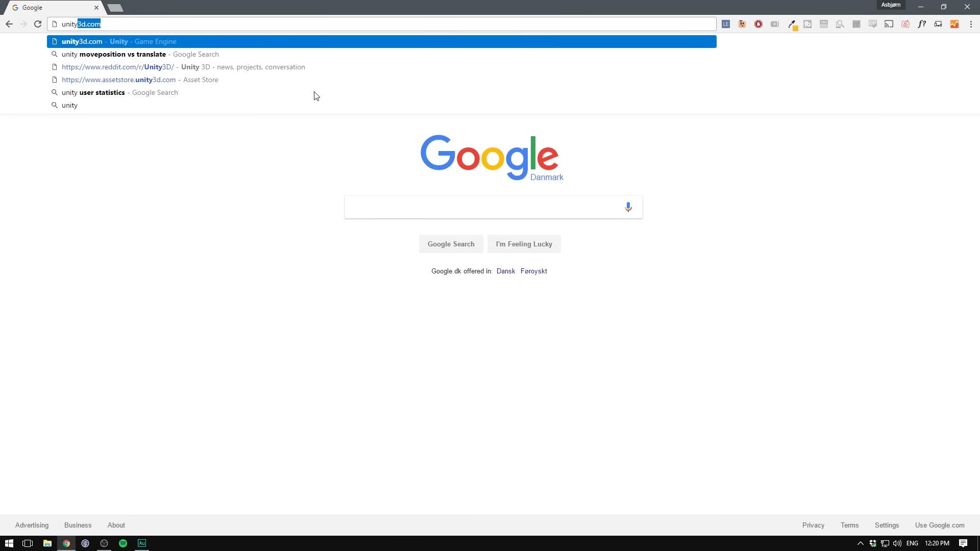
{"action": "key", "text": "Return"}
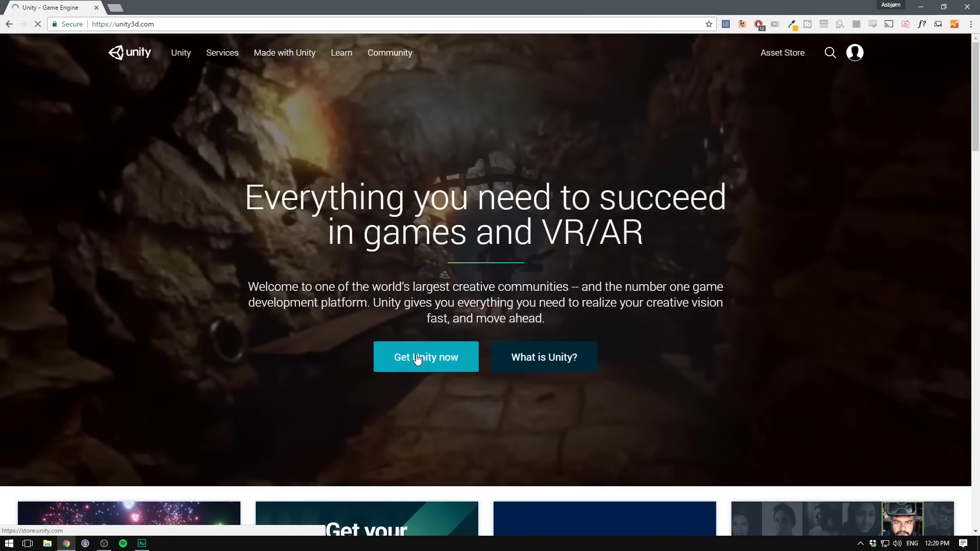
{"action": "left_click", "coordinate": [413, 363]}
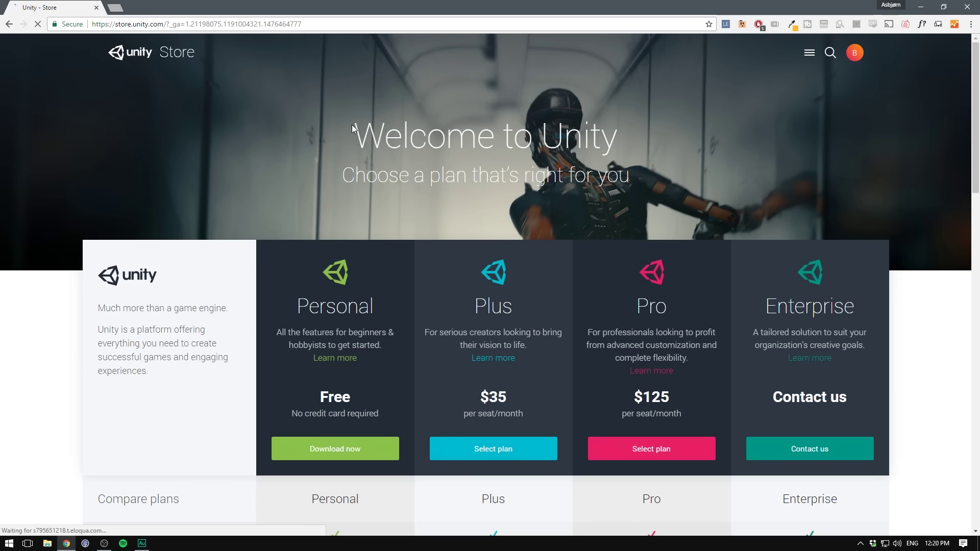
{"action": "scroll", "coordinate": [316, 125], "scroll_direction": "down", "scroll_amount": 1}
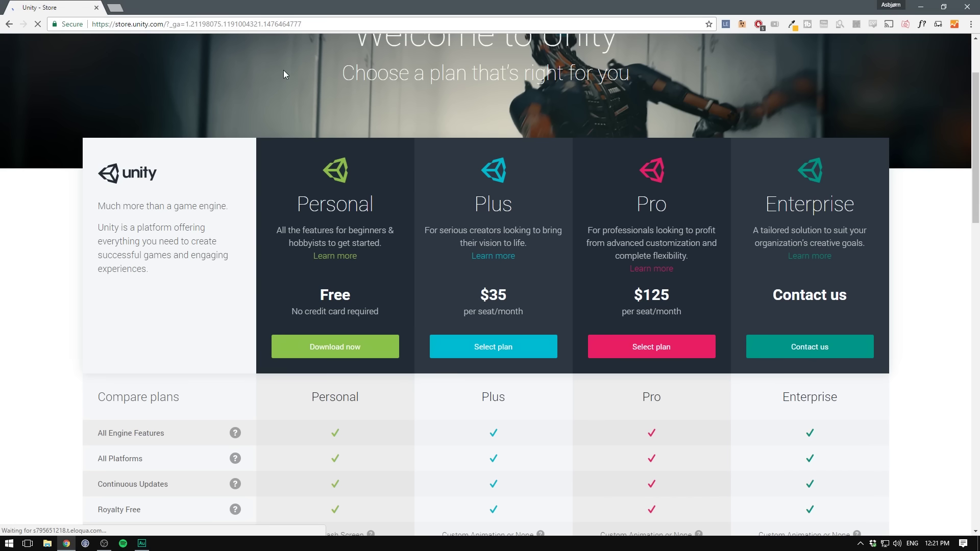
{"action": "scroll", "coordinate": [297, 203], "scroll_direction": "down", "scroll_amount": 5}
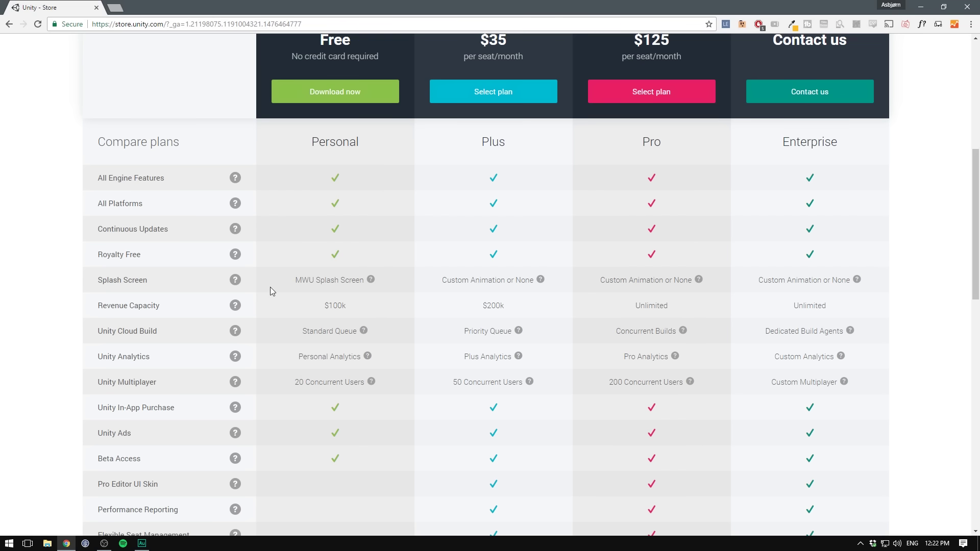
{"action": "scroll", "coordinate": [270, 286], "scroll_direction": "up", "scroll_amount": 6}
Step: Download the free Unity Personal installer and run it
{"action": "left_click", "coordinate": [333, 394]}
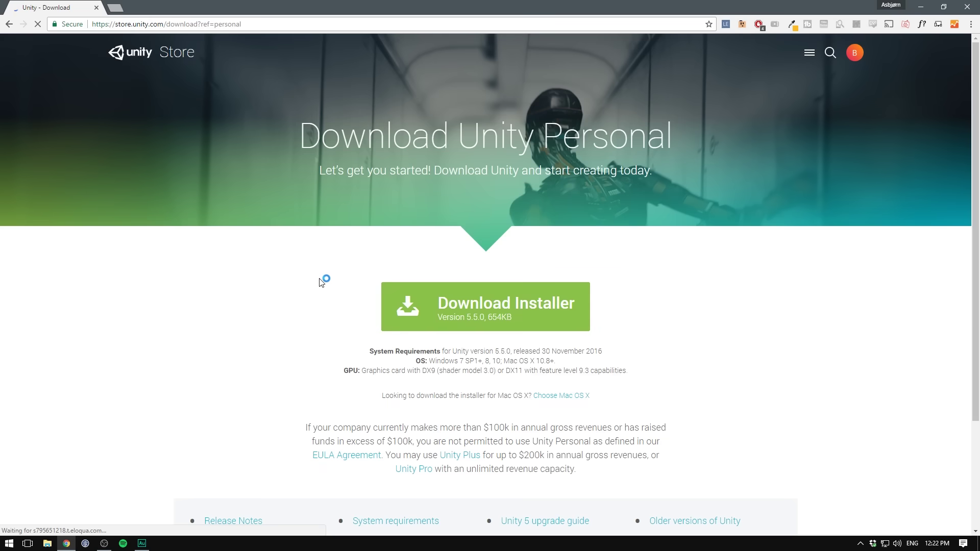
{"action": "left_click", "coordinate": [415, 303]}
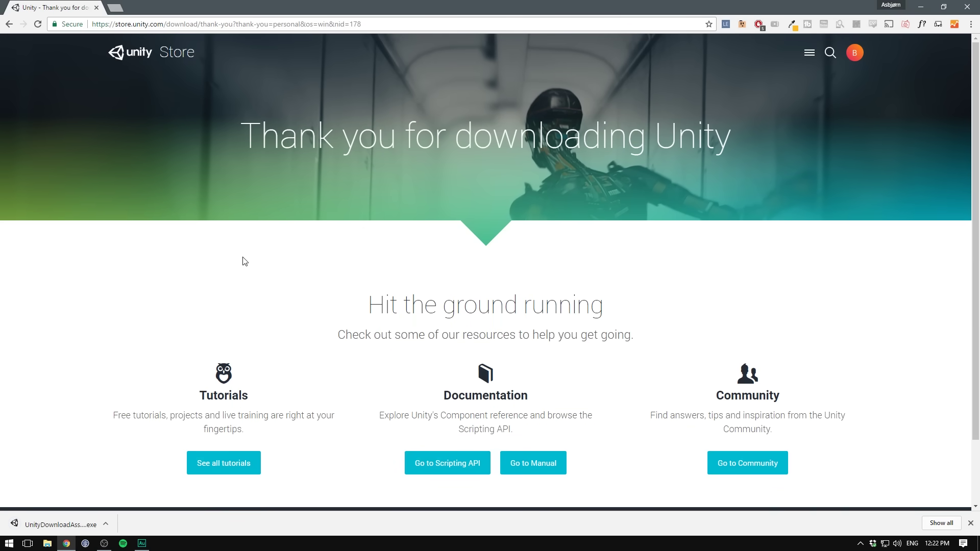
{"action": "left_click", "coordinate": [78, 527]}
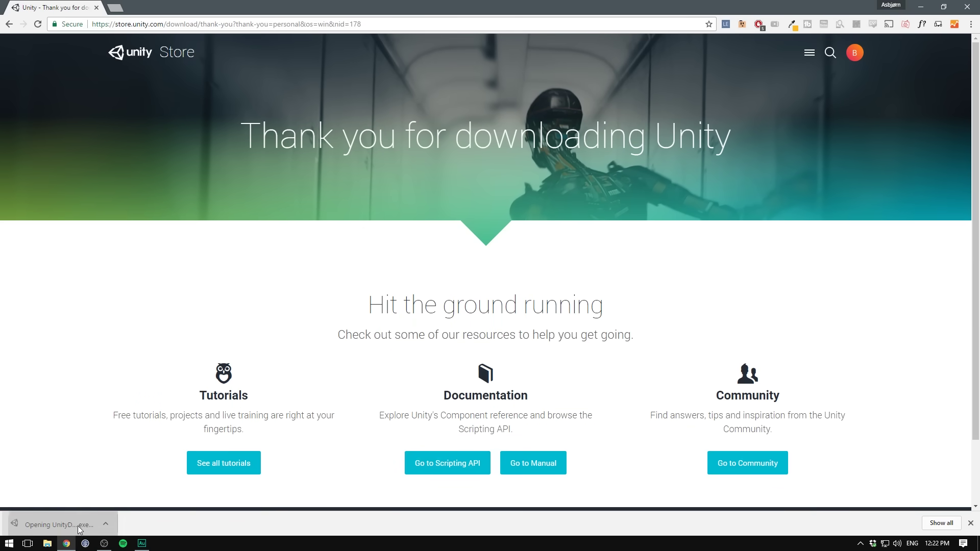
Step: Allow the Download Assistant to run, accept the licence and keep 64-bit
{"action": "left_click", "coordinate": [433, 339]}
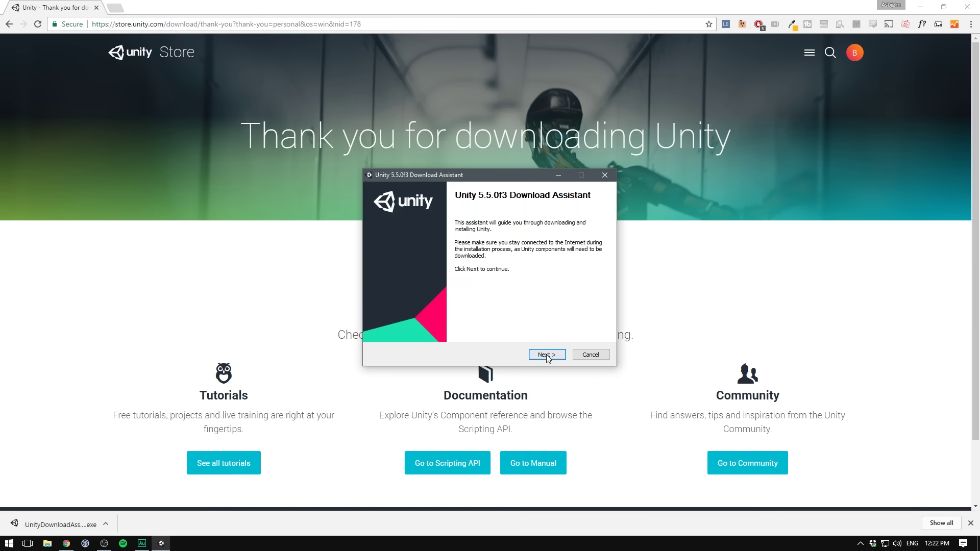
{"action": "left_click", "coordinate": [547, 355]}
{"action": "left_click", "coordinate": [379, 329]}
{"action": "left_click", "coordinate": [547, 354]}
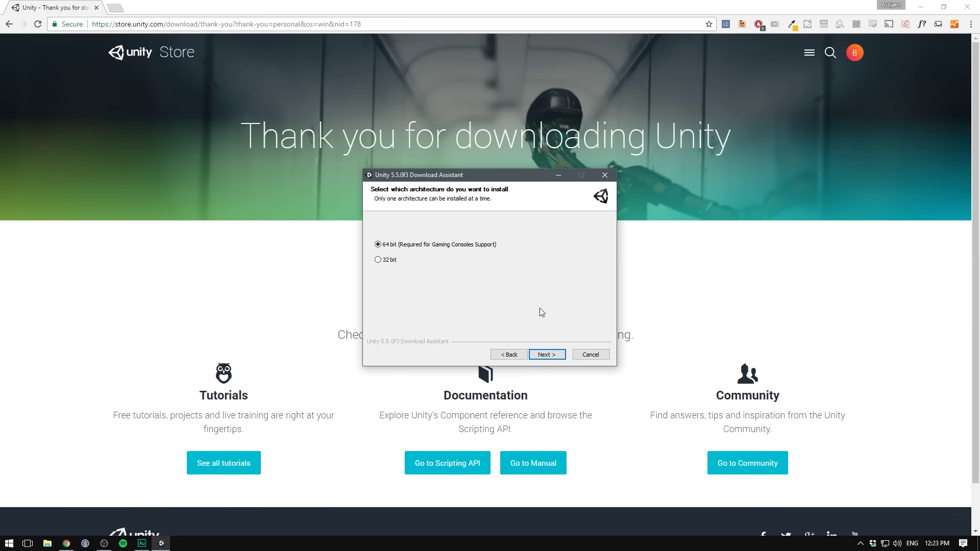
{"action": "left_click", "coordinate": [547, 354]}
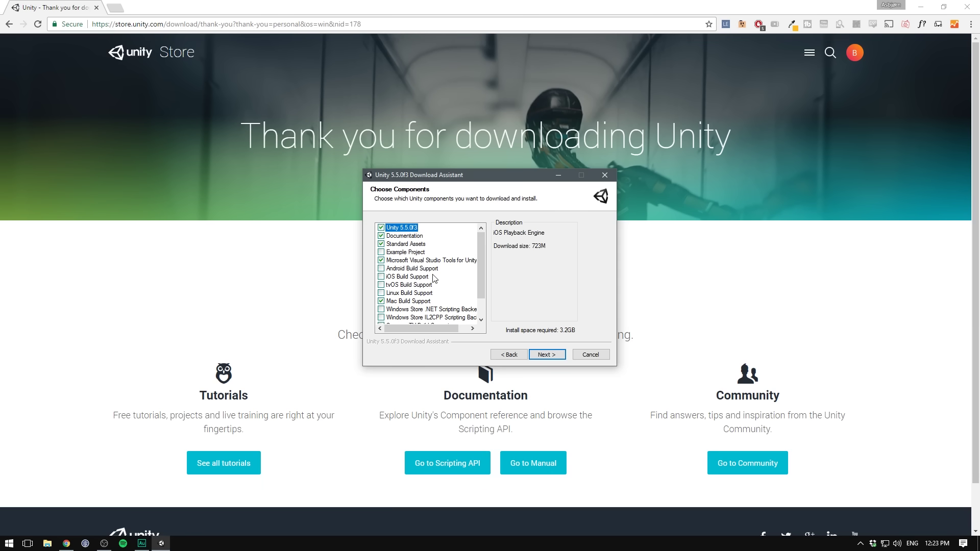
Step: Keep the chosen components, install into D:\Programs\Unity_5.5.0 and finish
{"action": "scroll", "coordinate": [438, 270], "scroll_direction": "down", "scroll_amount": 1}
{"action": "scroll", "coordinate": [438, 274], "scroll_direction": "up", "scroll_amount": 1}
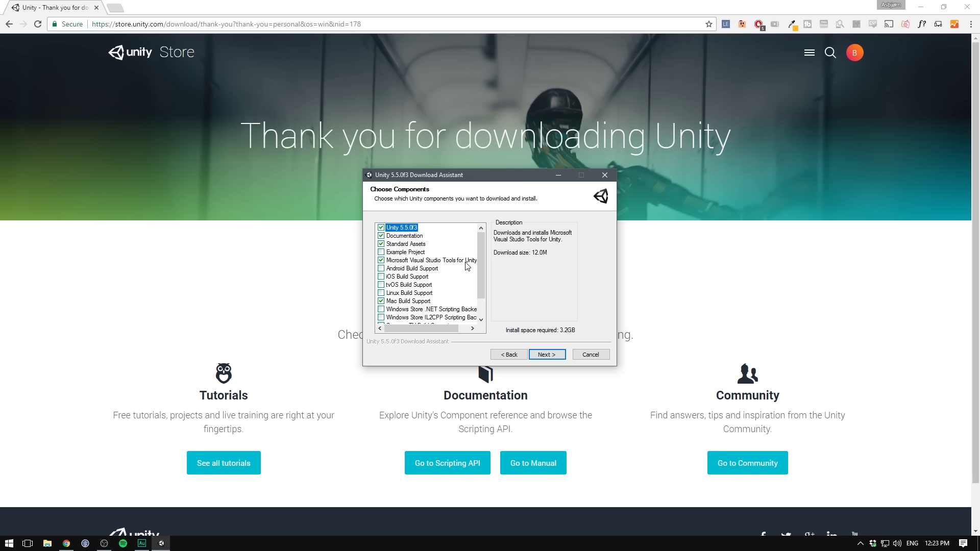
{"action": "scroll", "coordinate": [442, 265], "scroll_direction": "down", "scroll_amount": 1}
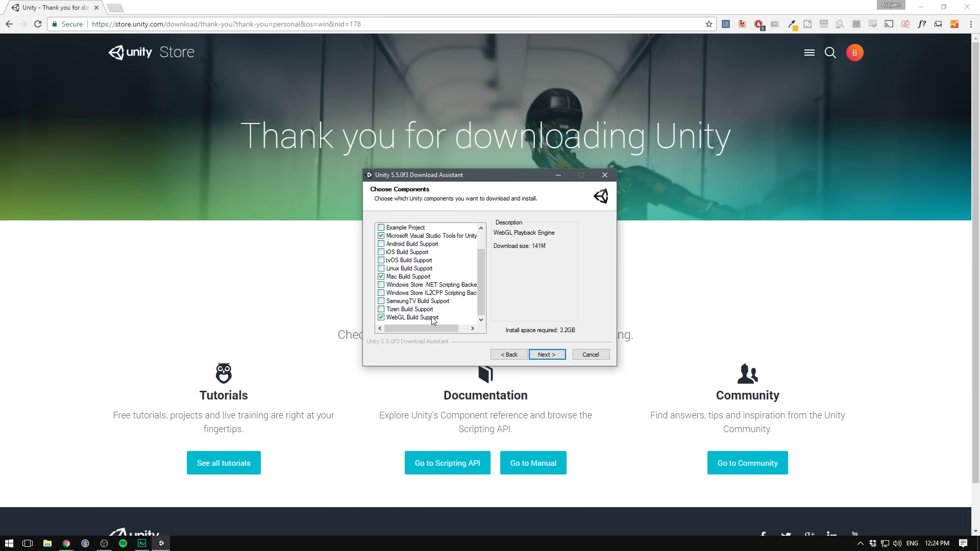
{"action": "scroll", "coordinate": [449, 323], "scroll_direction": "up", "scroll_amount": 1}
{"action": "left_click", "coordinate": [544, 353]}
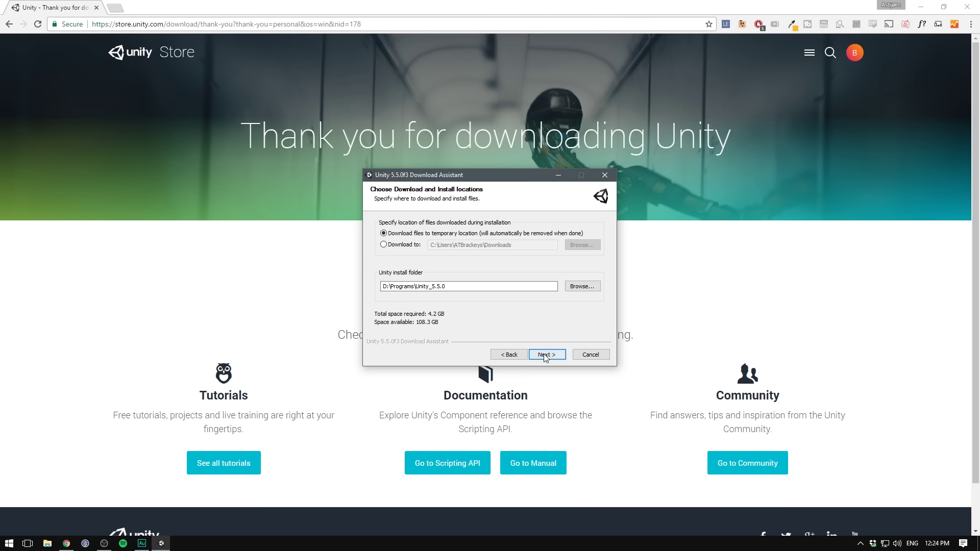
{"action": "left_click", "coordinate": [544, 353]}
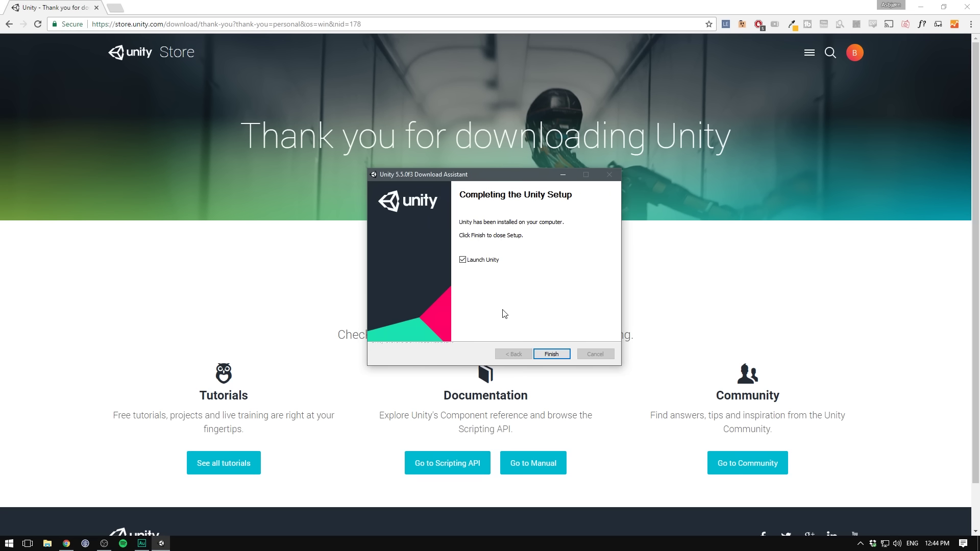
{"action": "left_click", "coordinate": [551, 353]}
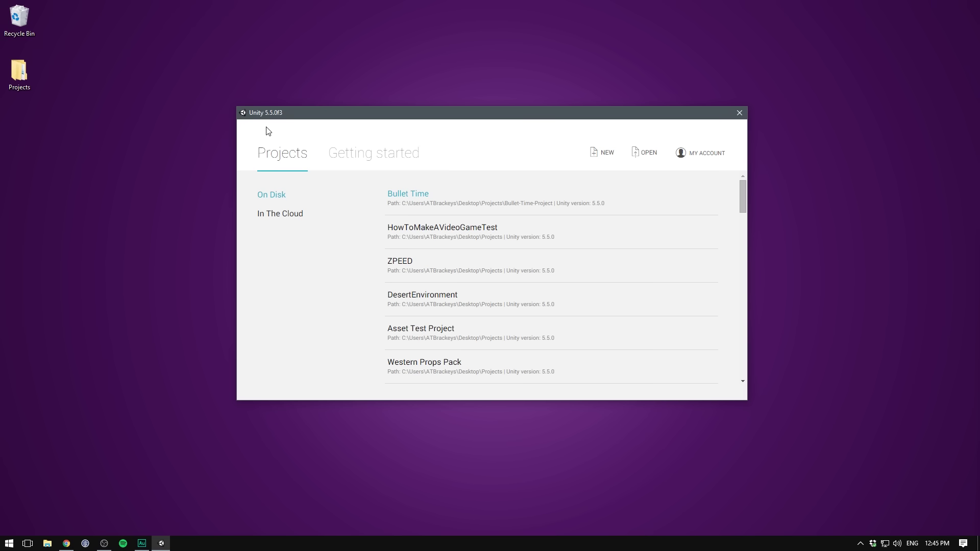
Step: Create a new project named HowToMakeAVideoGame with the 3D template
{"action": "left_click", "coordinate": [602, 153]}
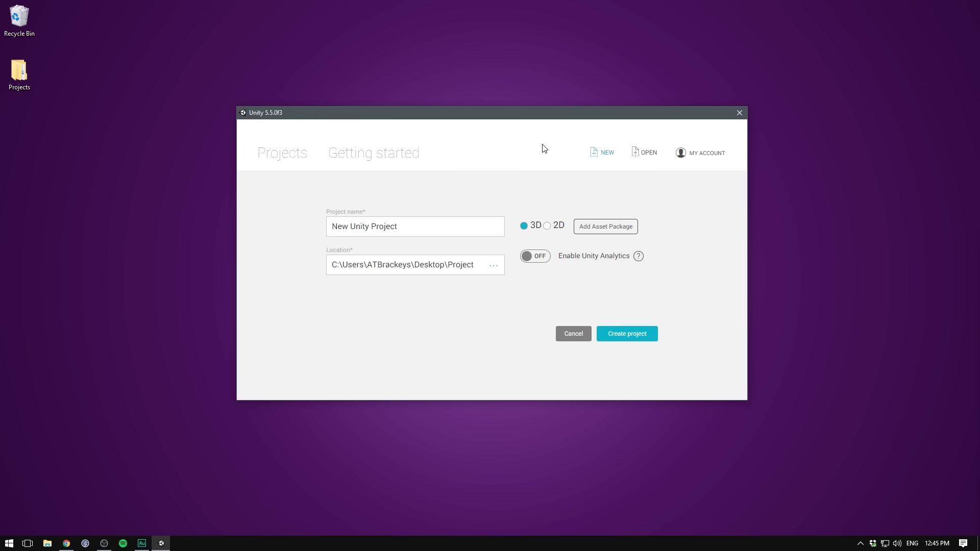
{"action": "left_click_drag", "start_coordinate": [401, 226], "coordinate": [286, 211]}
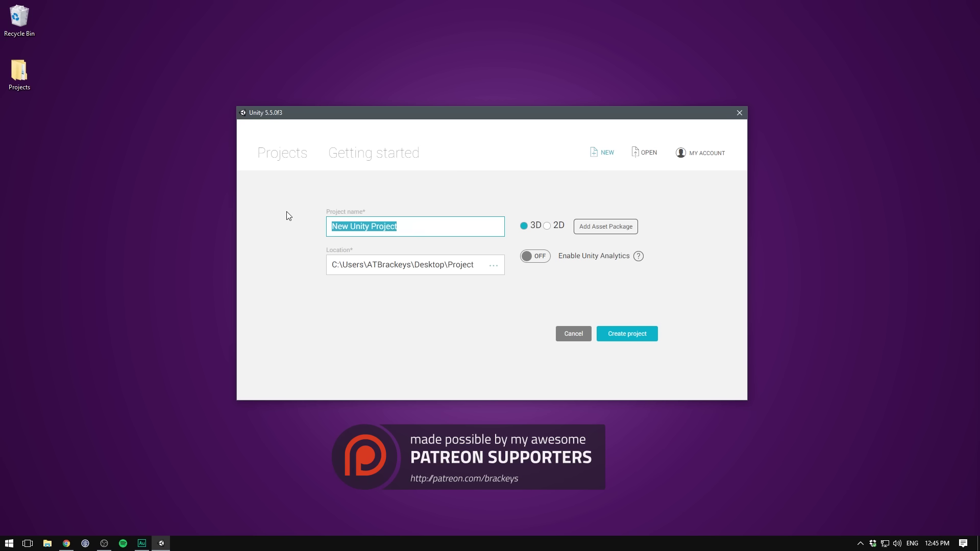
{"action": "key", "text": "BackSpace"}
{"action": "type", "text": "HowToMakeAVideoGame"}
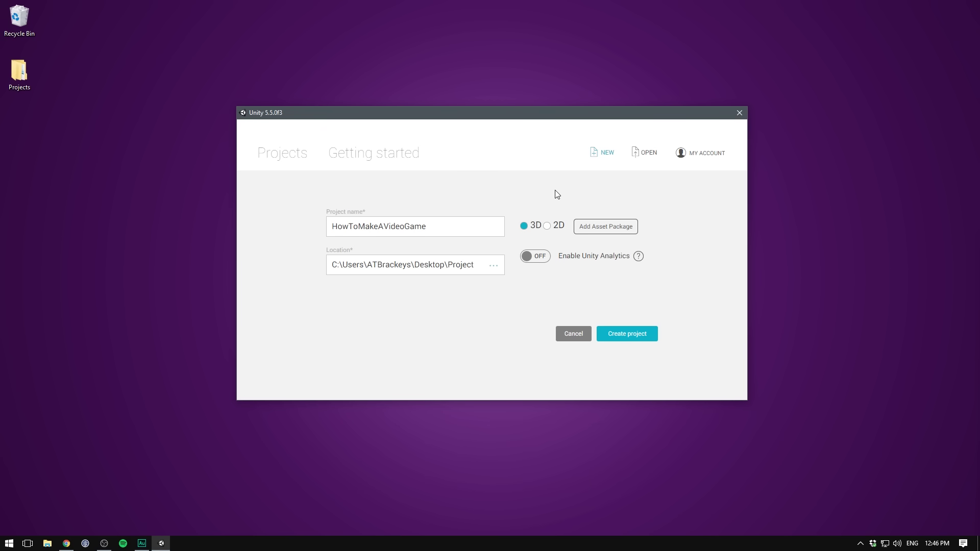
{"action": "left_click", "coordinate": [547, 225]}
{"action": "left_click", "coordinate": [523, 225]}
{"action": "left_click", "coordinate": [630, 333]}
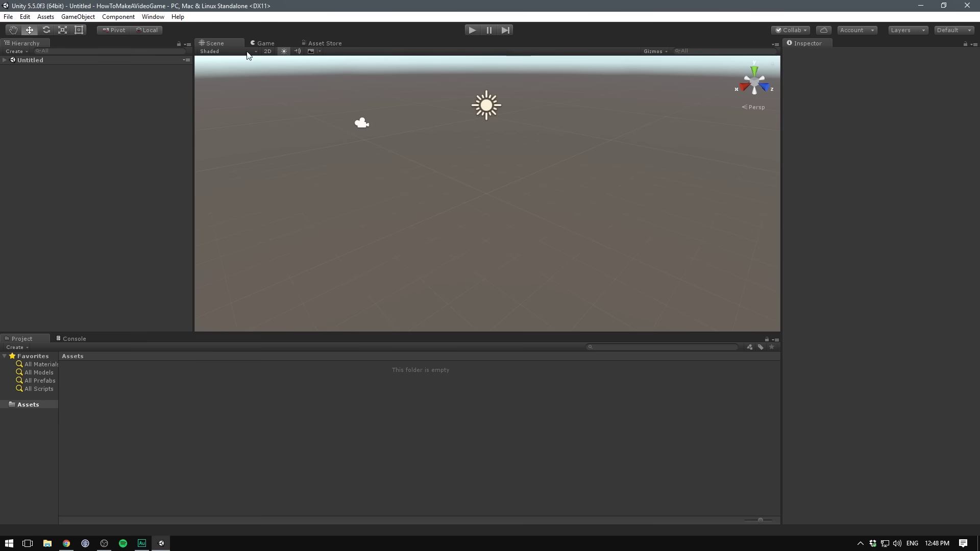
{"action": "scroll", "coordinate": [502, 152], "scroll_direction": "up", "scroll_amount": 3}
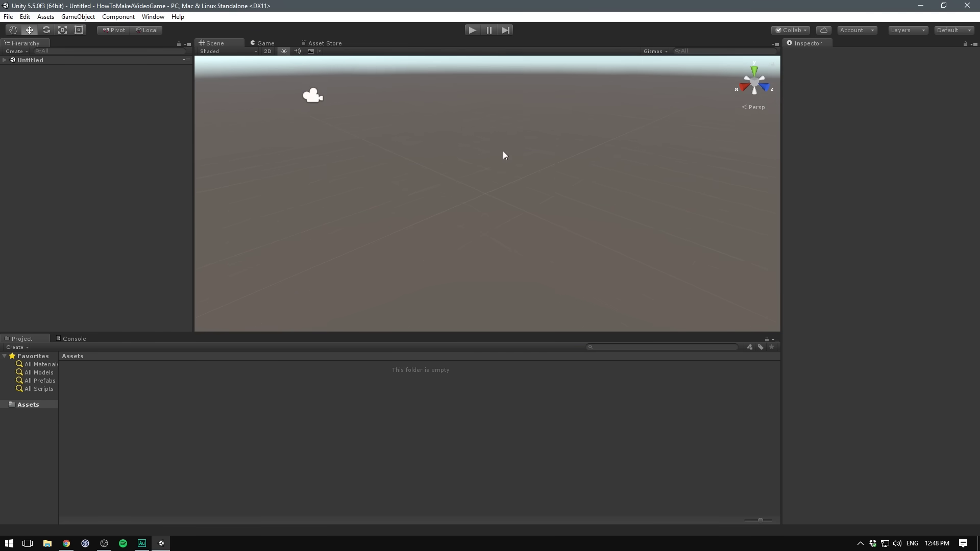
{"action": "scroll", "coordinate": [503, 154], "scroll_direction": "down", "scroll_amount": 3}
{"action": "middle_click_drag", "start_coordinate": [516, 150], "coordinate": [518, 173]}
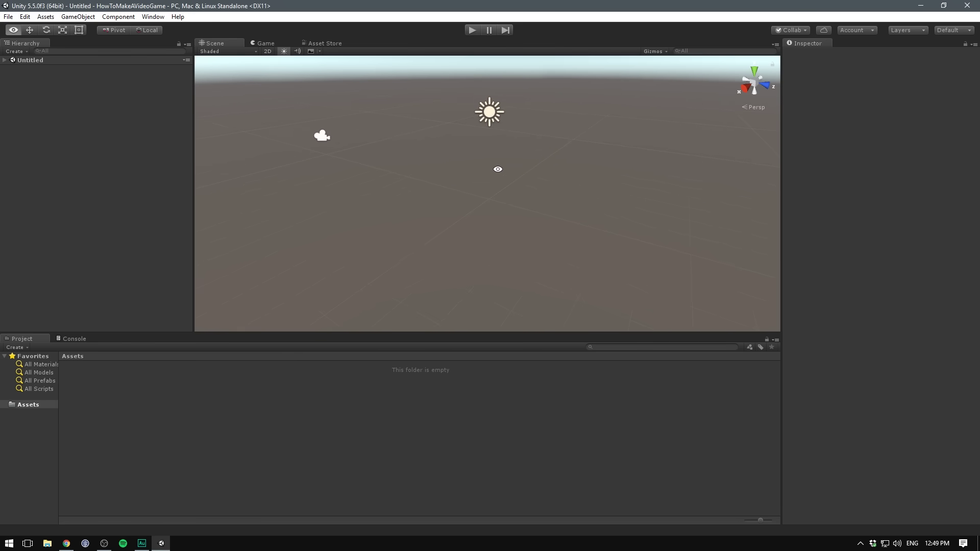
{"action": "left_click_drag", "start_coordinate": [439, 160], "coordinate": [387, 168], "text": "alt"}
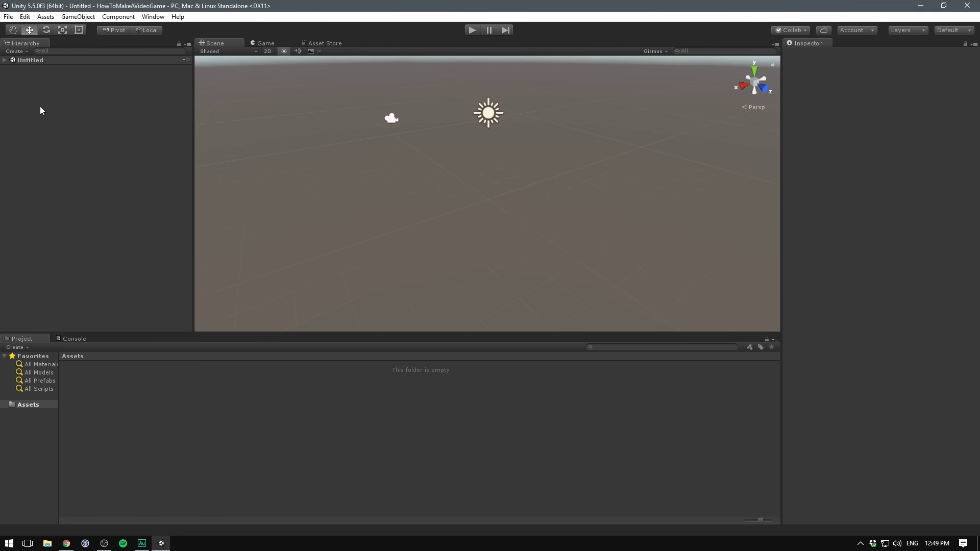
Step: Expand the Untitled scene and inspect the Main Camera and Directional Light, then deselect
{"action": "left_click", "coordinate": [4, 60]}
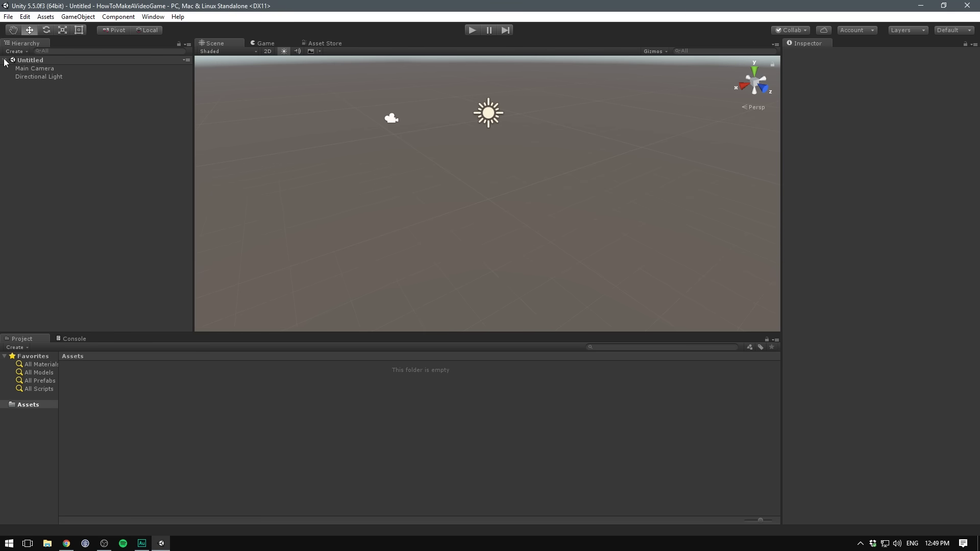
{"action": "left_click", "coordinate": [40, 69]}
{"action": "left_click", "coordinate": [35, 76]}
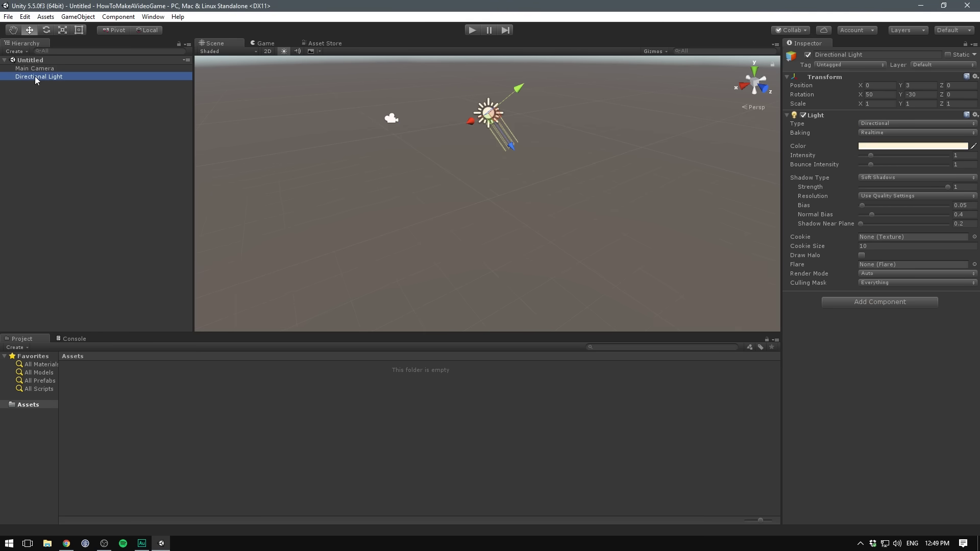
{"action": "left_click", "coordinate": [35, 68]}
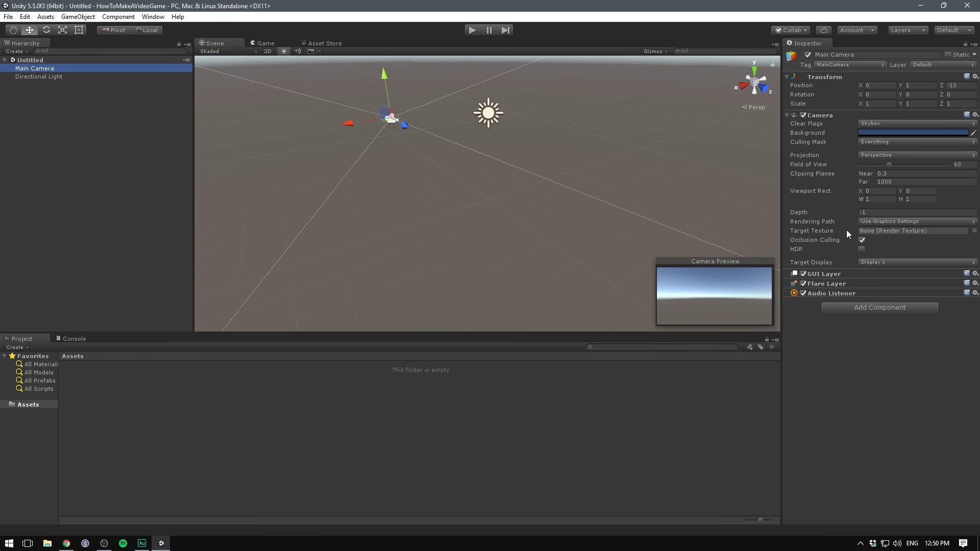
{"action": "left_click", "coordinate": [818, 75]}
{"action": "left_click", "coordinate": [818, 76]}
{"action": "left_click", "coordinate": [820, 114]}
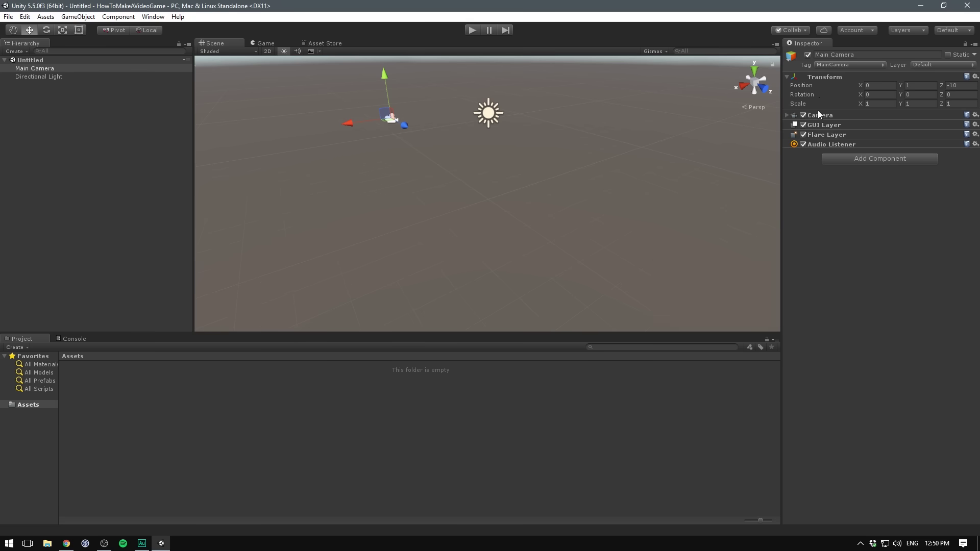
{"action": "left_click", "coordinate": [821, 115]}
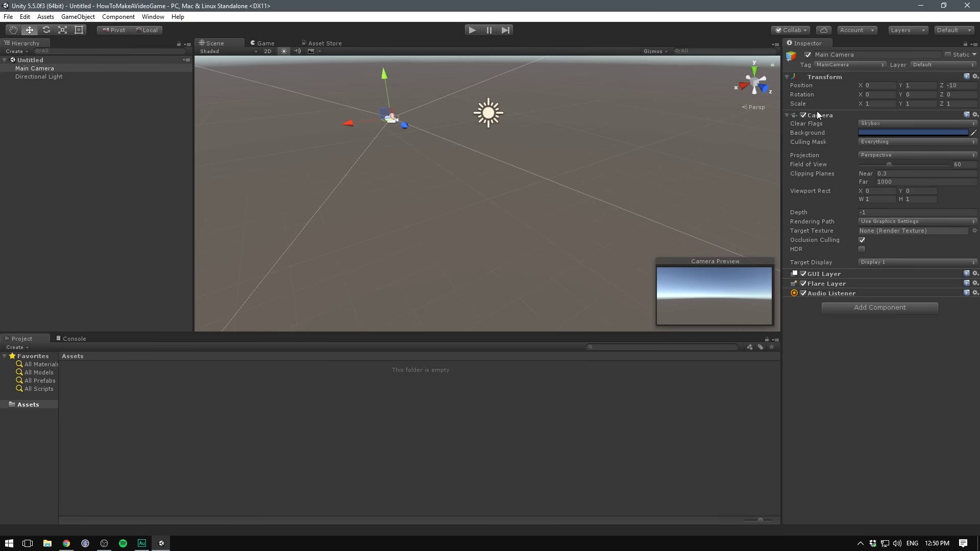
{"action": "left_click", "coordinate": [202, 409]}
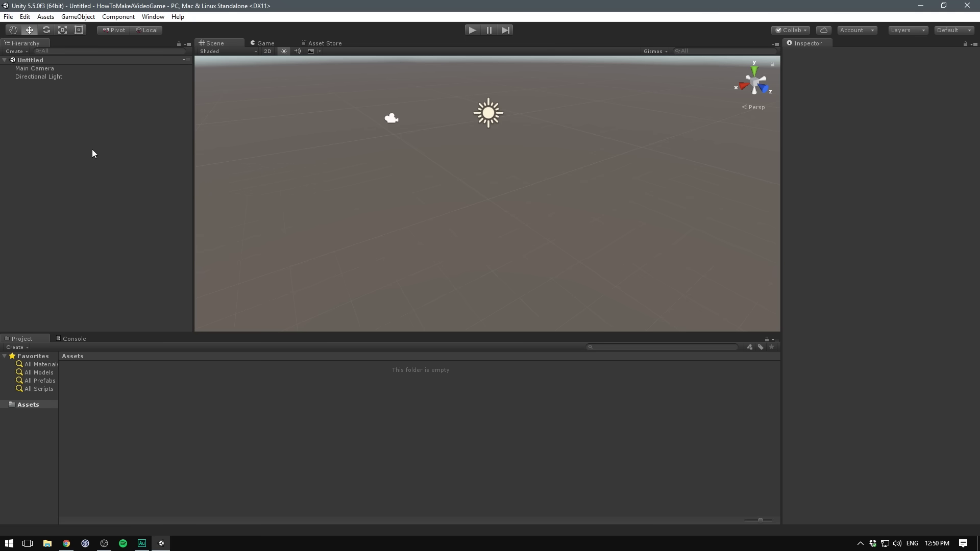
Step: Move the Inspector, Game and Hierarchy panels to new dock positions
{"action": "left_click_drag", "start_coordinate": [808, 43], "coordinate": [368, 47]}
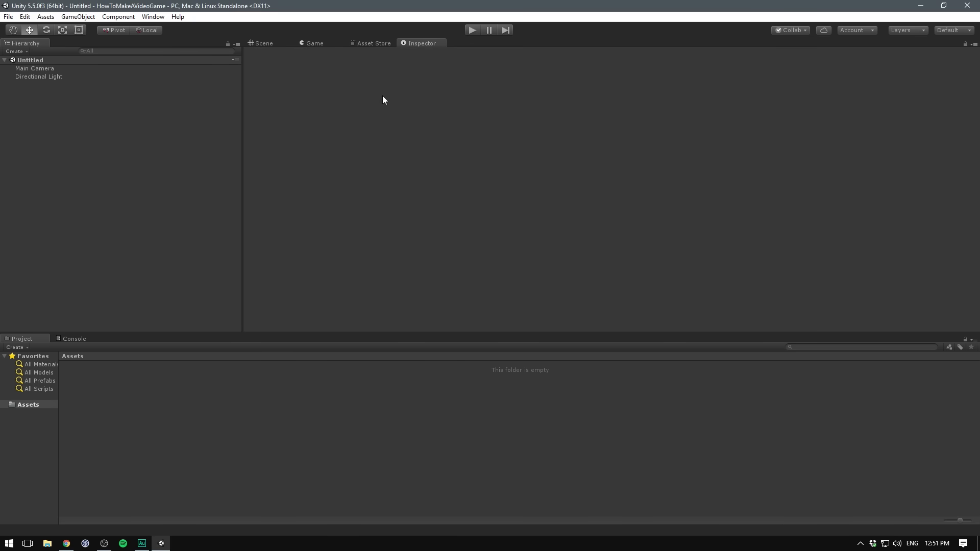
{"action": "left_click_drag", "start_coordinate": [304, 43], "coordinate": [228, 364]}
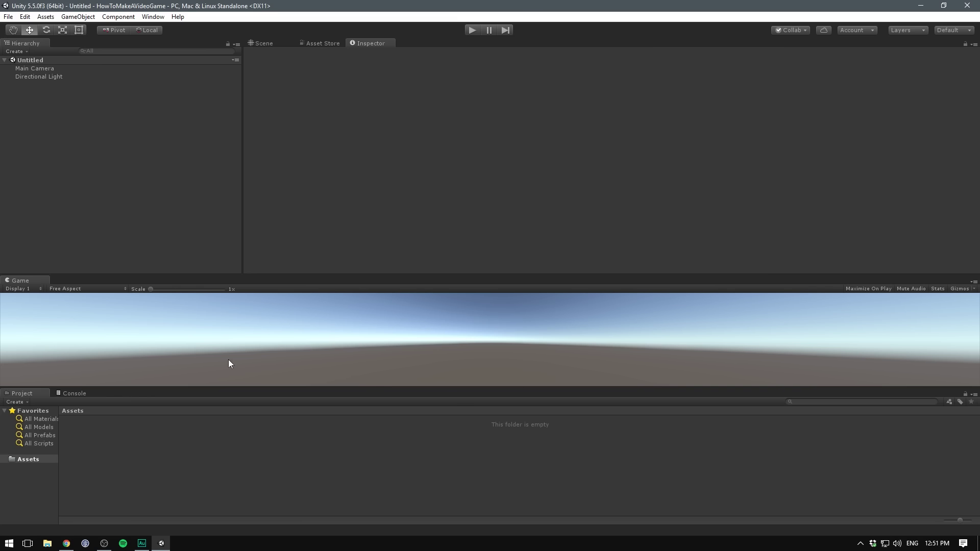
{"action": "left_click_drag", "start_coordinate": [27, 42], "coordinate": [579, 121]}
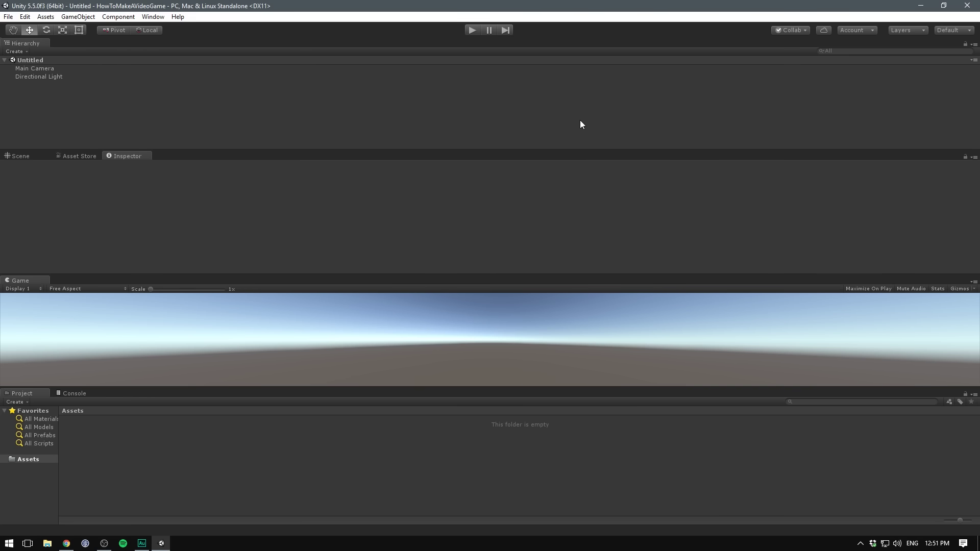
Step: Restore the editor's Default layout from the Layout dropdown
{"action": "left_click", "coordinate": [953, 30]}
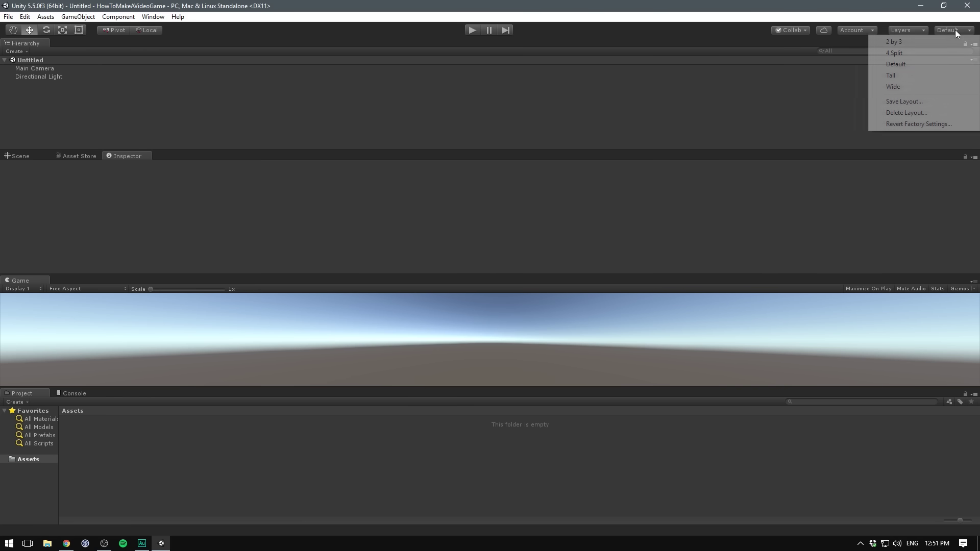
{"action": "left_click", "coordinate": [896, 65]}
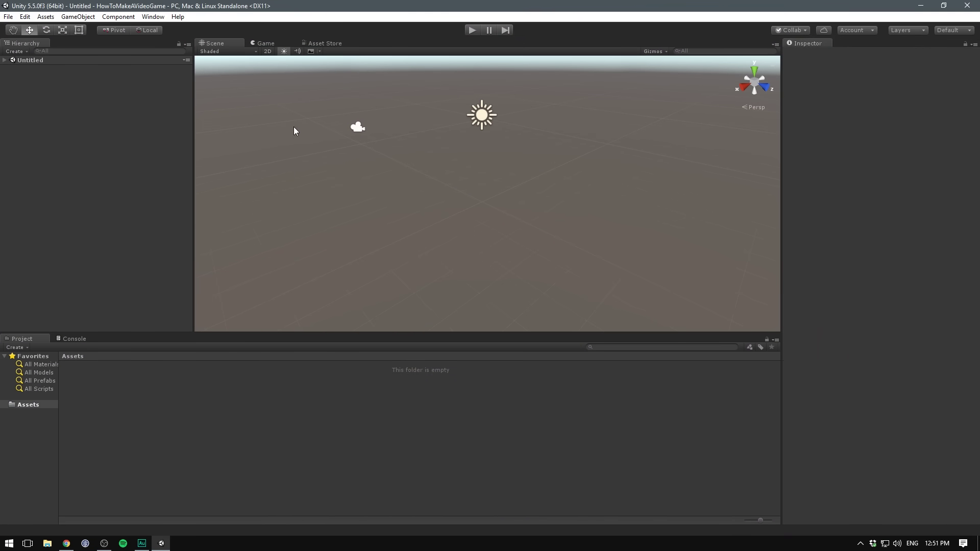
{"action": "left_click", "coordinate": [153, 16]}
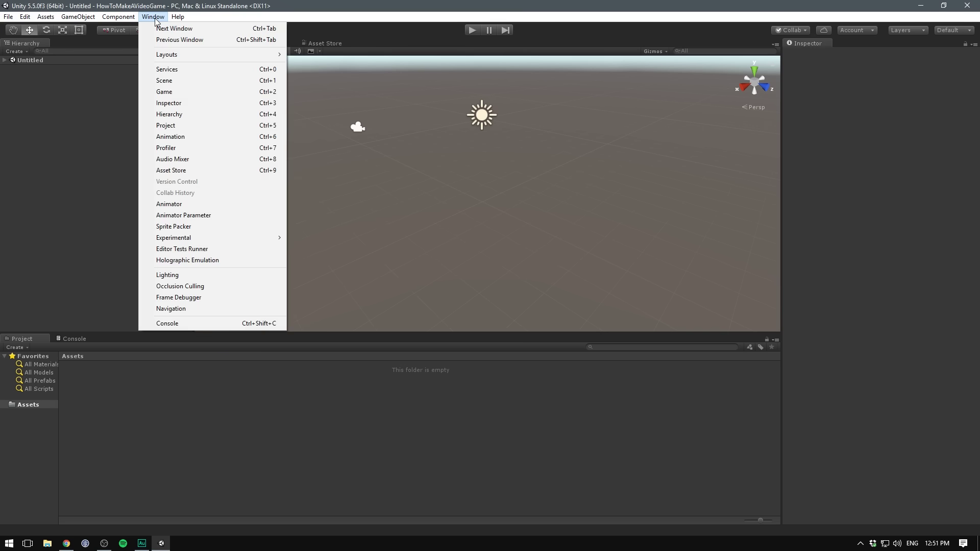
{"action": "left_click", "coordinate": [353, 127]}
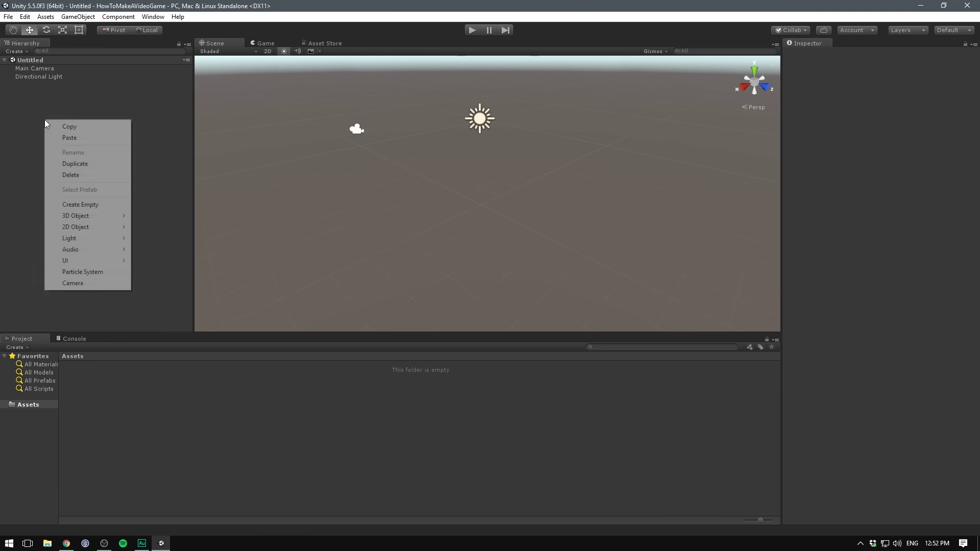
Step: Add a Cube from the Hierarchy Create > 3D Object menu
{"action": "left_click", "coordinate": [15, 51]}
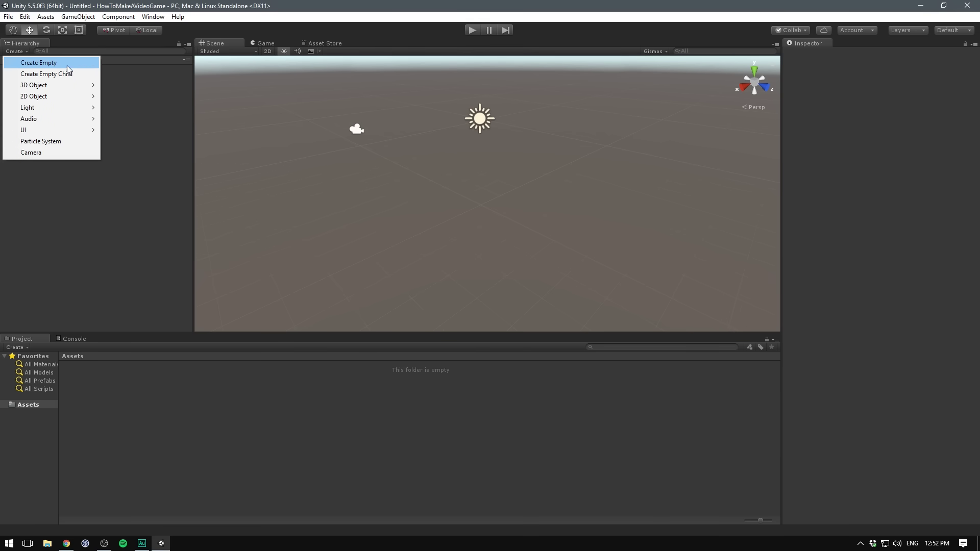
{"action": "mouse_move", "coordinate": [60, 85]}
{"action": "left_click", "coordinate": [124, 86]}
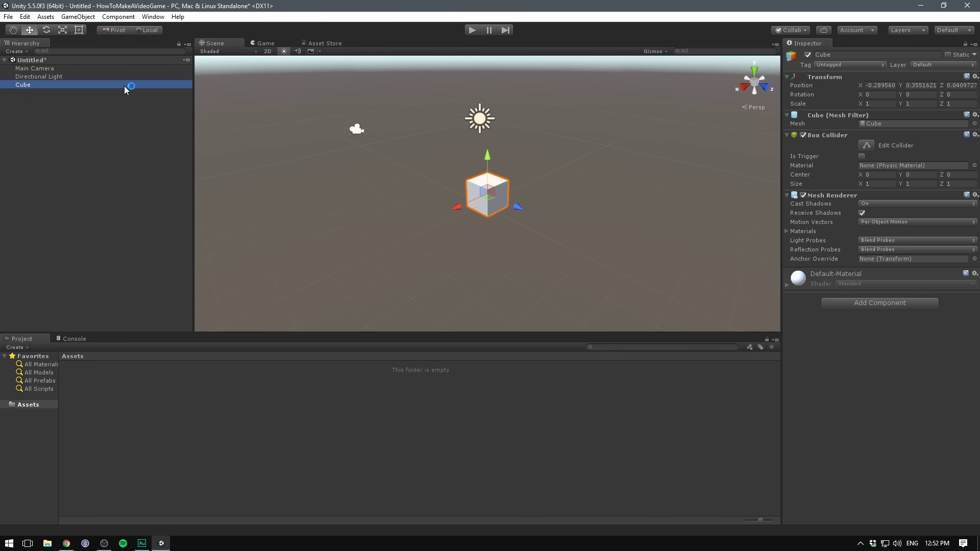
{"action": "middle_click_drag", "start_coordinate": [533, 161], "coordinate": [529, 160]}
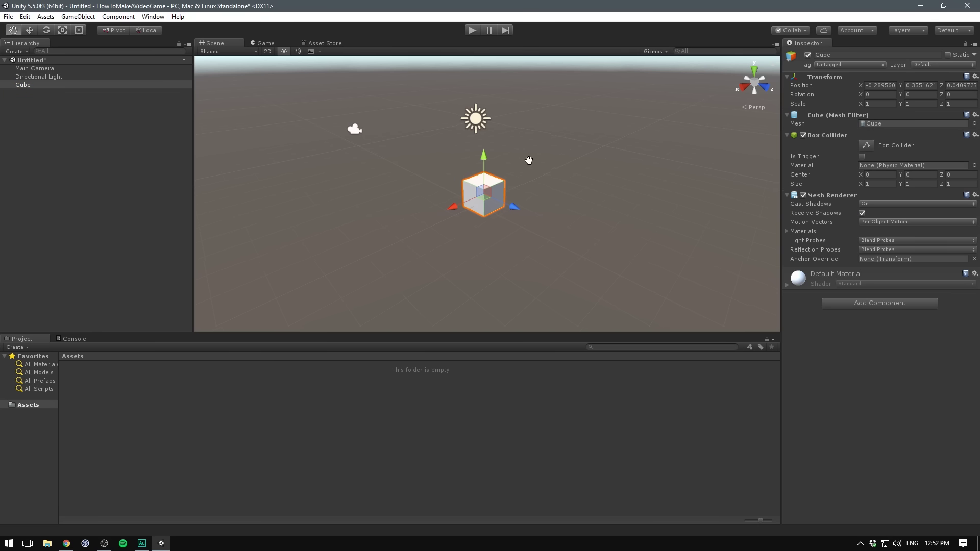
{"action": "left_click_drag", "start_coordinate": [528, 160], "coordinate": [399, 130], "text": "alt"}
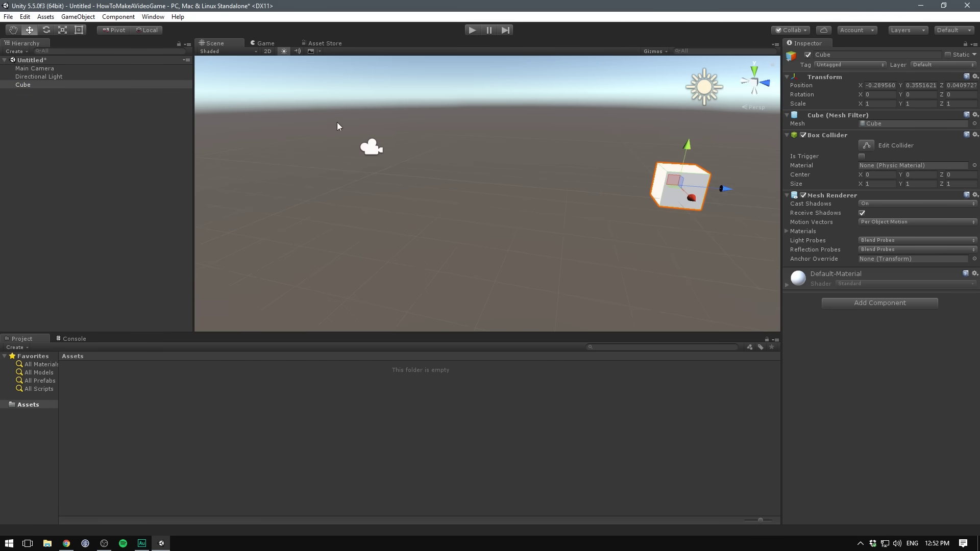
Step: Reset the cube's Transform so it sits at the origin, framed in view
{"action": "key", "text": "f"}
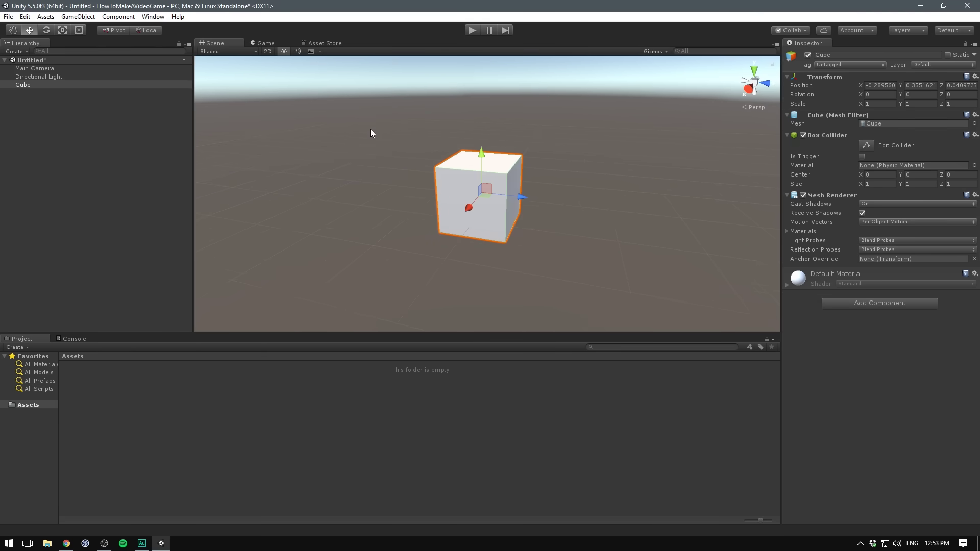
{"action": "left_click_drag", "start_coordinate": [406, 121], "coordinate": [537, 132], "text": "alt"}
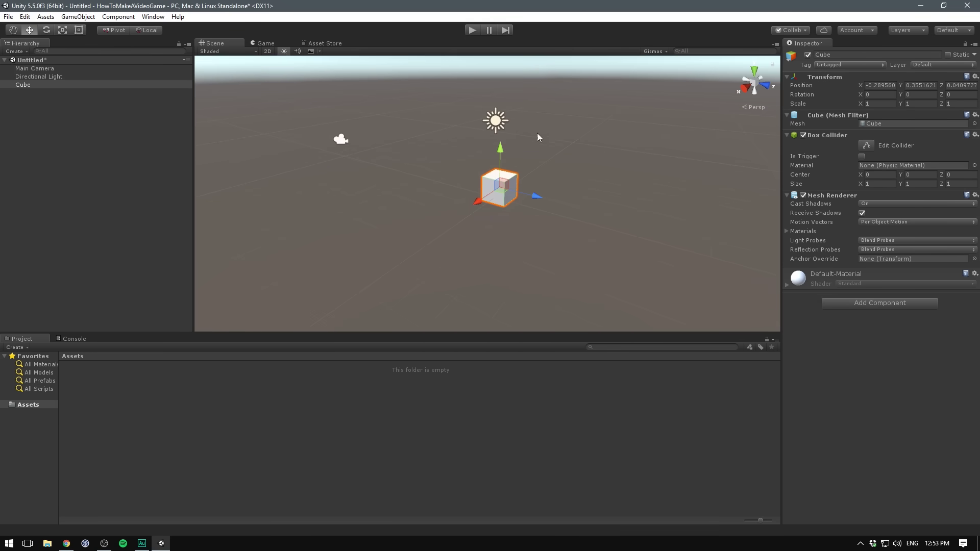
{"action": "scroll", "coordinate": [495, 149], "scroll_direction": "up", "scroll_amount": 3}
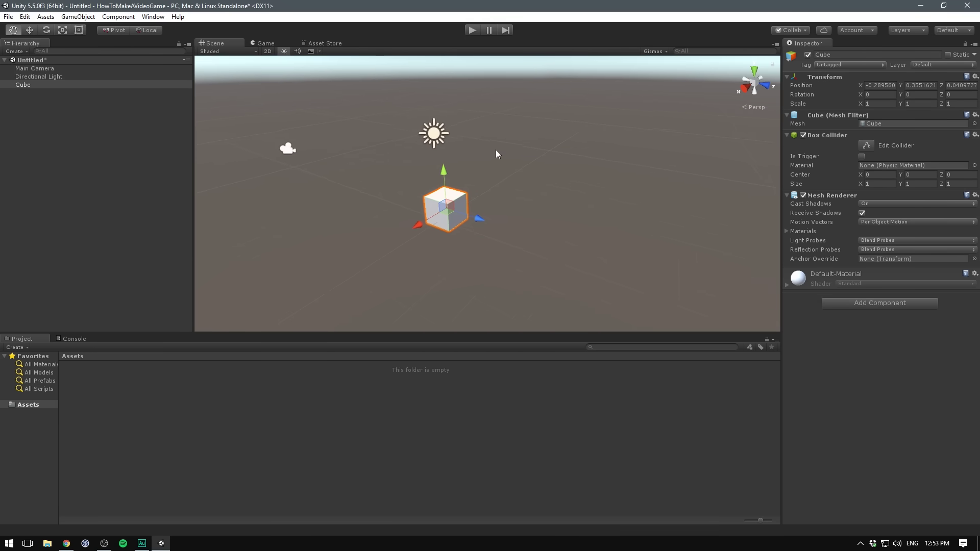
{"action": "right_click", "coordinate": [825, 80]}
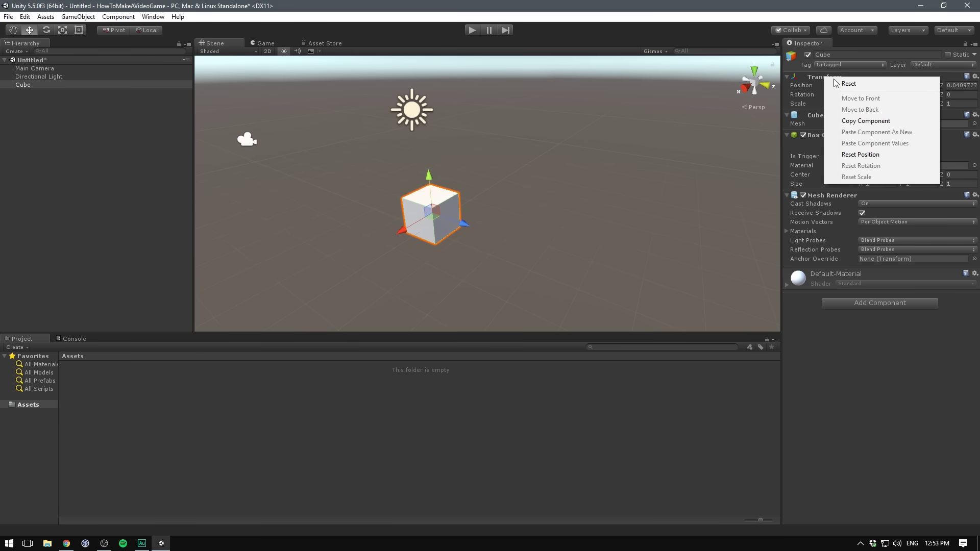
{"action": "left_click", "coordinate": [848, 84]}
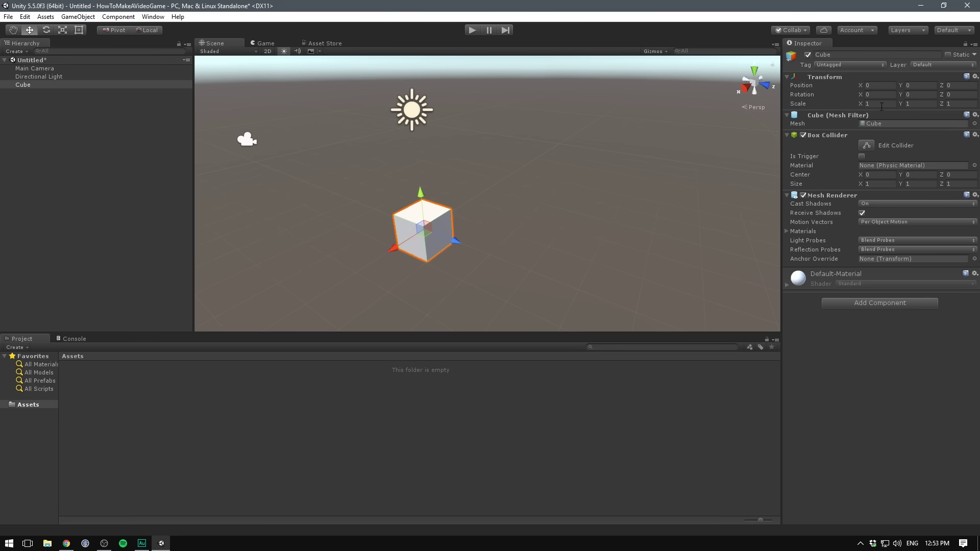
{"action": "key", "text": "f"}
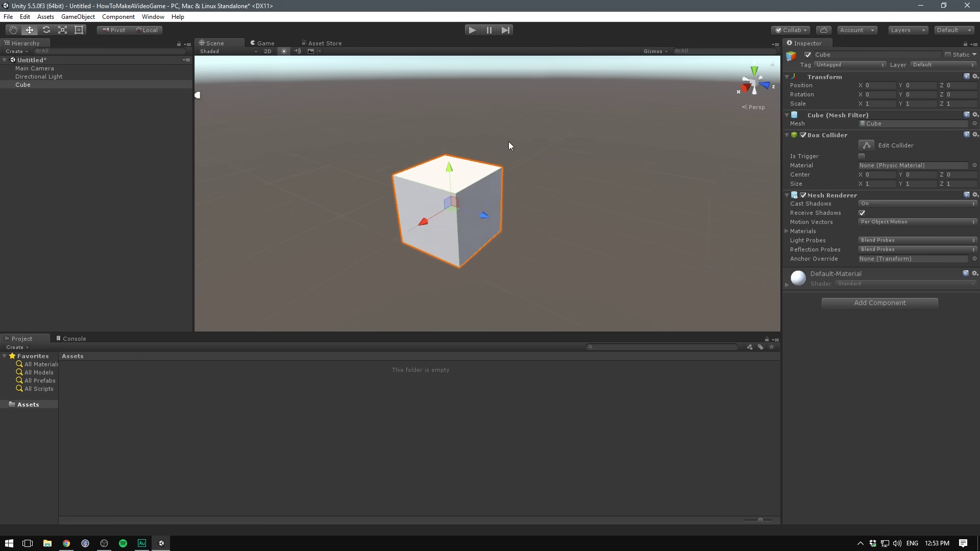
Step: Dock the Game view beside the Scene view and widen it
{"action": "left_click", "coordinate": [284, 106]}
{"action": "left_click", "coordinate": [266, 43]}
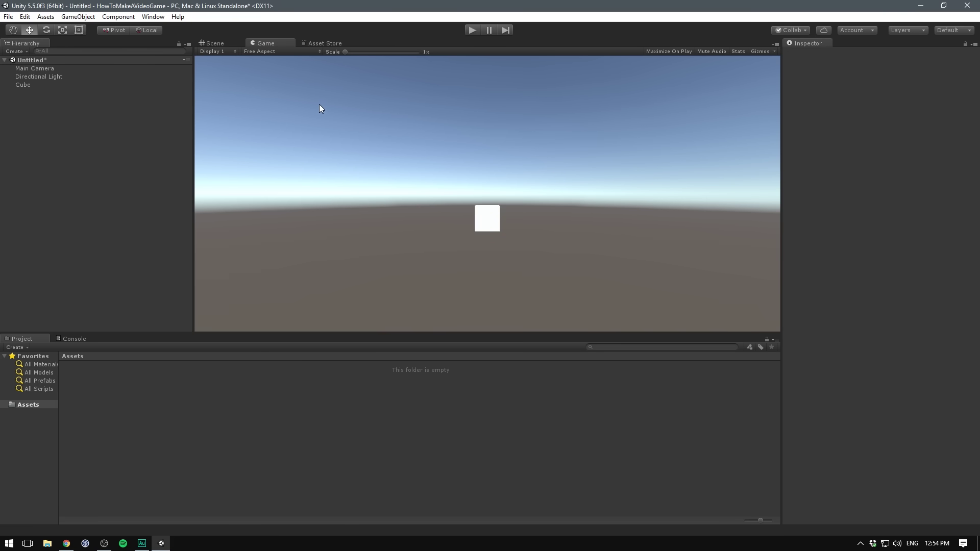
{"action": "left_click_drag", "start_coordinate": [269, 44], "coordinate": [704, 177]}
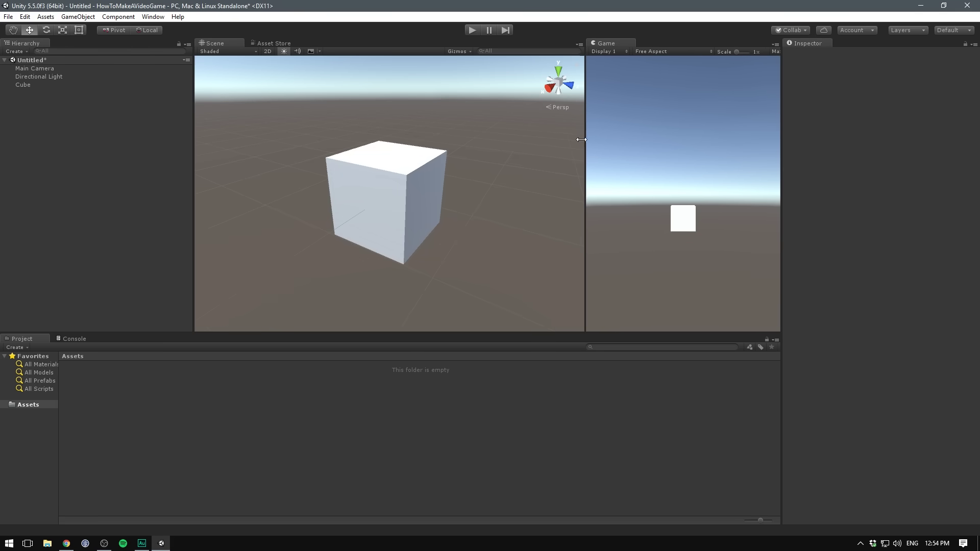
{"action": "left_click_drag", "start_coordinate": [585, 137], "coordinate": [470, 143]}
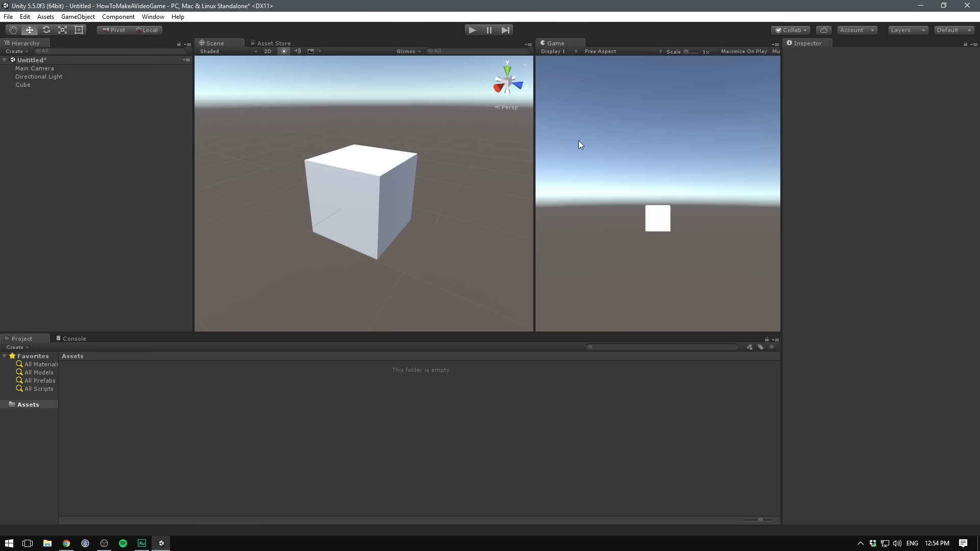
Step: Try repositioning the Main Camera, then undo the camera move
{"action": "left_click_drag", "start_coordinate": [535, 142], "coordinate": [521, 142]}
{"action": "left_click", "coordinate": [75, 68]}
{"action": "scroll", "coordinate": [328, 127], "scroll_direction": "down", "scroll_amount": 3}
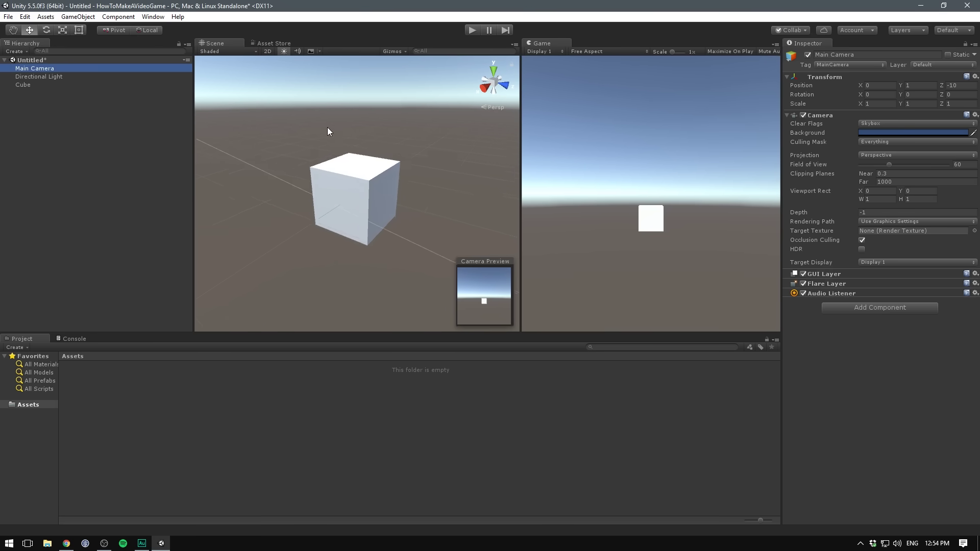
{"action": "key", "text": "f"}
{"action": "left_click_drag", "start_coordinate": [257, 106], "coordinate": [260, 96]}
{"action": "left_click_drag", "start_coordinate": [250, 146], "coordinate": [325, 148]}
{"action": "left_click_drag", "start_coordinate": [314, 107], "coordinate": [382, 140]}
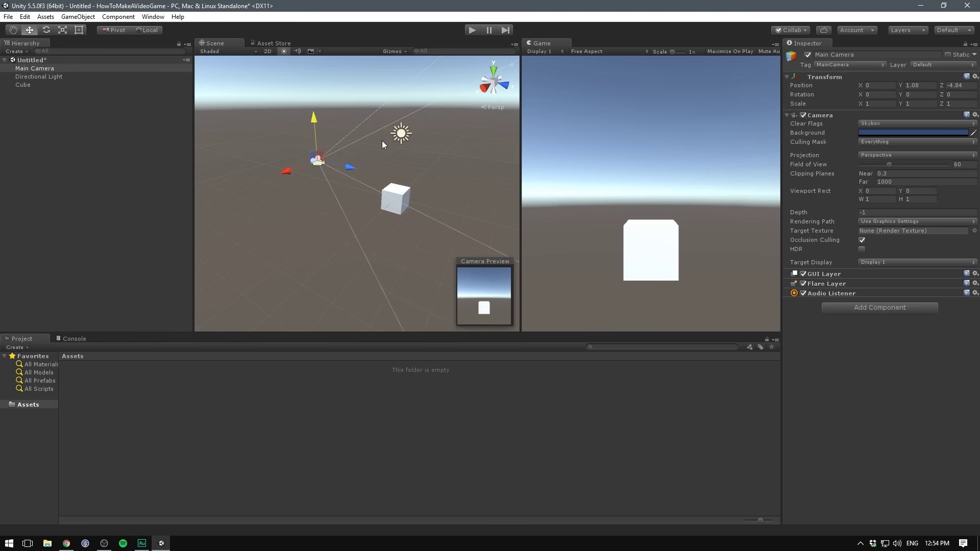
{"action": "key", "text": "ctrl+z"}
{"action": "key", "text": "ctrl+z"}
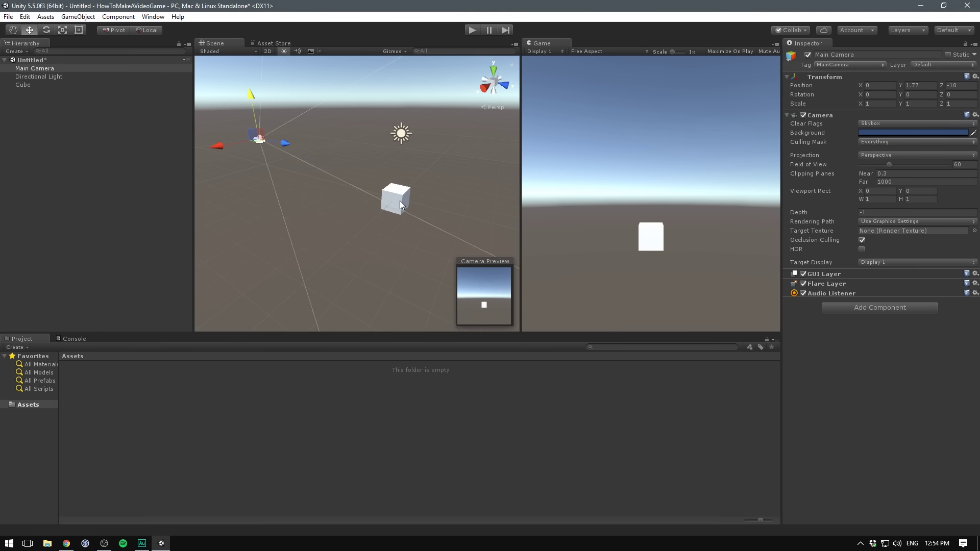
Step: Scale the cube to X 15, Y 1, Z 100
{"action": "left_click", "coordinate": [399, 202]}
{"action": "left_click", "coordinate": [879, 104]}
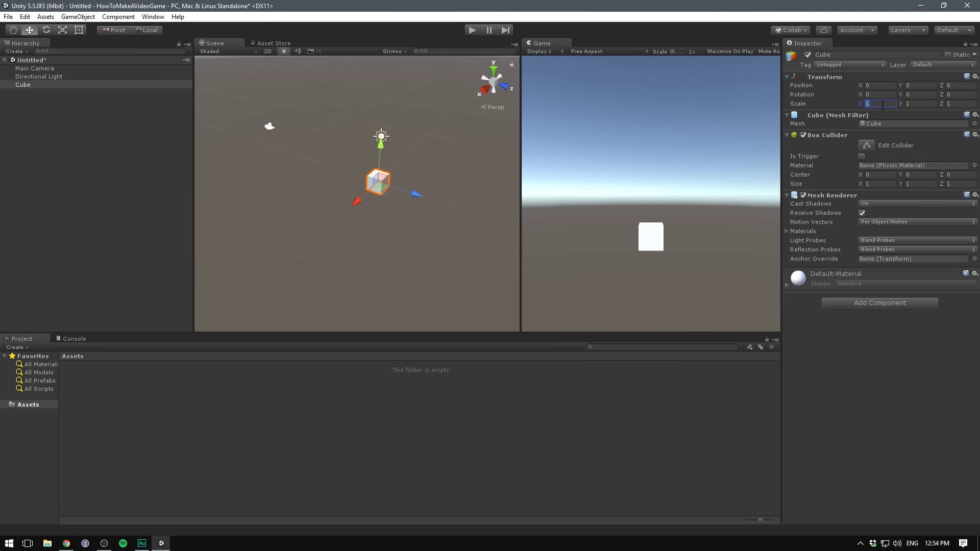
{"action": "type", "text": "15"}
{"action": "left_click", "coordinate": [925, 104]}
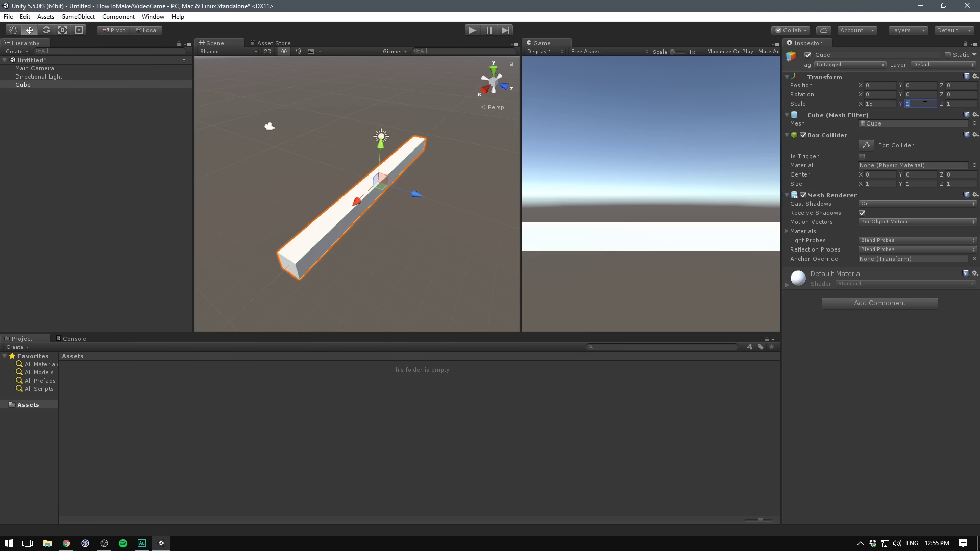
{"action": "key", "text": "Tab"}
{"action": "type", "text": "100"}
{"action": "scroll", "coordinate": [397, 146], "scroll_direction": "down", "scroll_amount": 10}
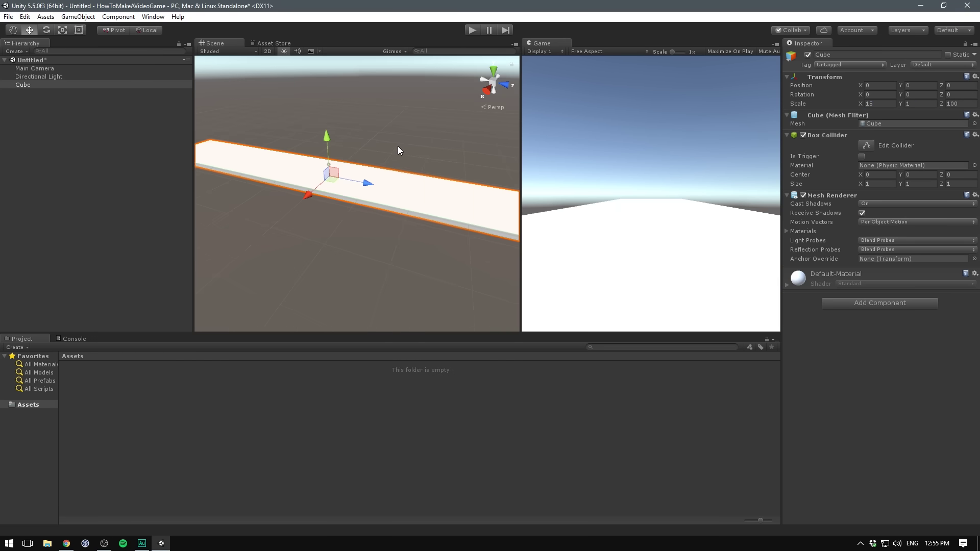
{"action": "mouse_move", "coordinate": [399, 142]}
{"action": "left_mouse_down", "text": "alt"}
{"action": "mouse_move", "coordinate": [399, 176]}
{"action": "mouse_move", "coordinate": [407, 146]}
{"action": "mouse_move", "coordinate": [403, 156]}
{"action": "left_mouse_up", "text": "alt"}
Step: Rename the cube Ground and shift it forward to Z 39.5
{"action": "left_click", "coordinate": [834, 53]}
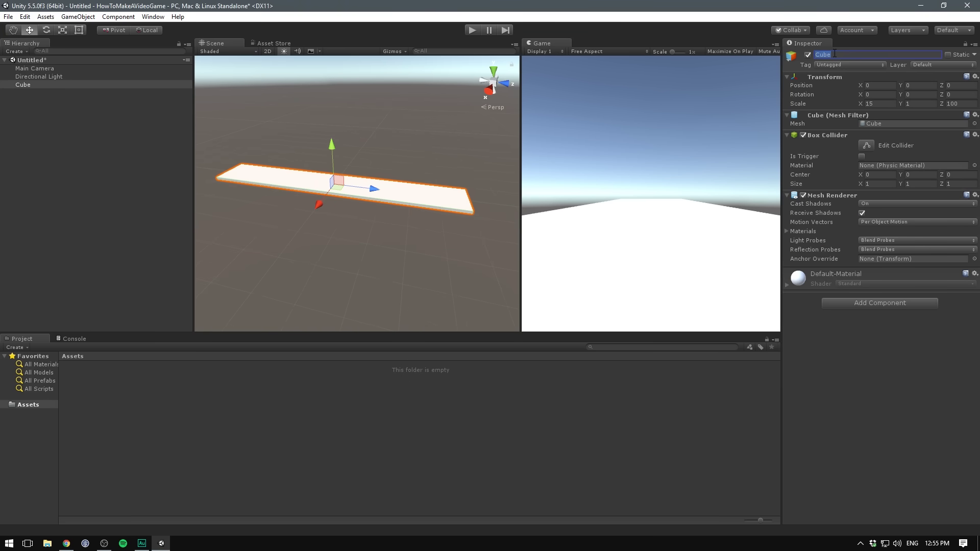
{"action": "type", "text": "Ground"}
{"action": "key", "text": "Return"}
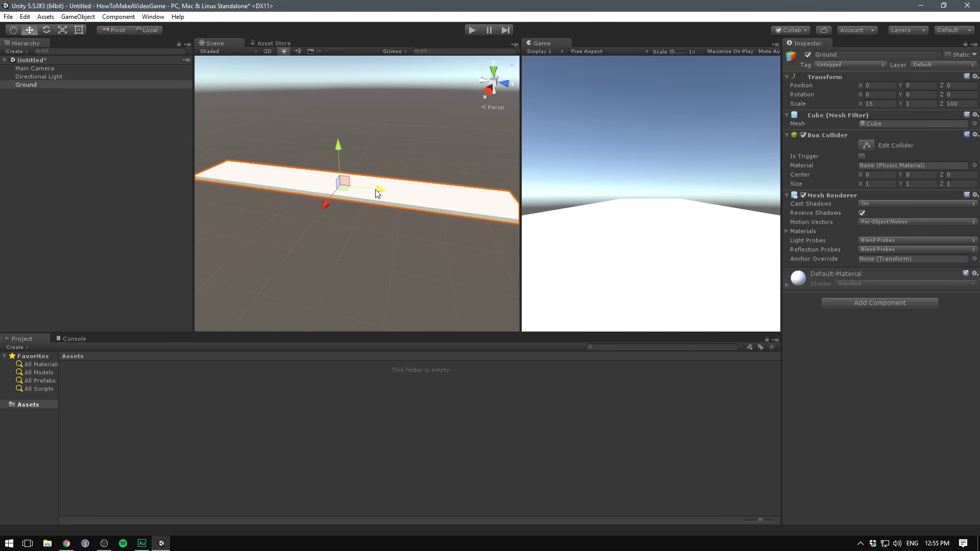
{"action": "left_click_drag", "start_coordinate": [374, 188], "coordinate": [291, 168]}
{"action": "left_click", "coordinate": [91, 150]}
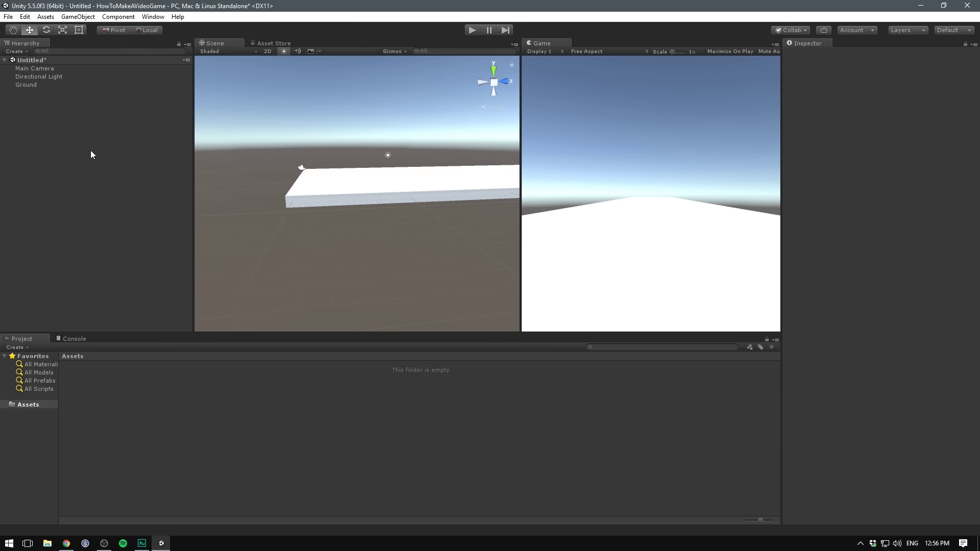
Step: Create a cube, reset it to the origin and raise it to Y 1.02 onto the Ground
{"action": "right_click", "coordinate": [69, 130]}
{"action": "mouse_move", "coordinate": [128, 226]}
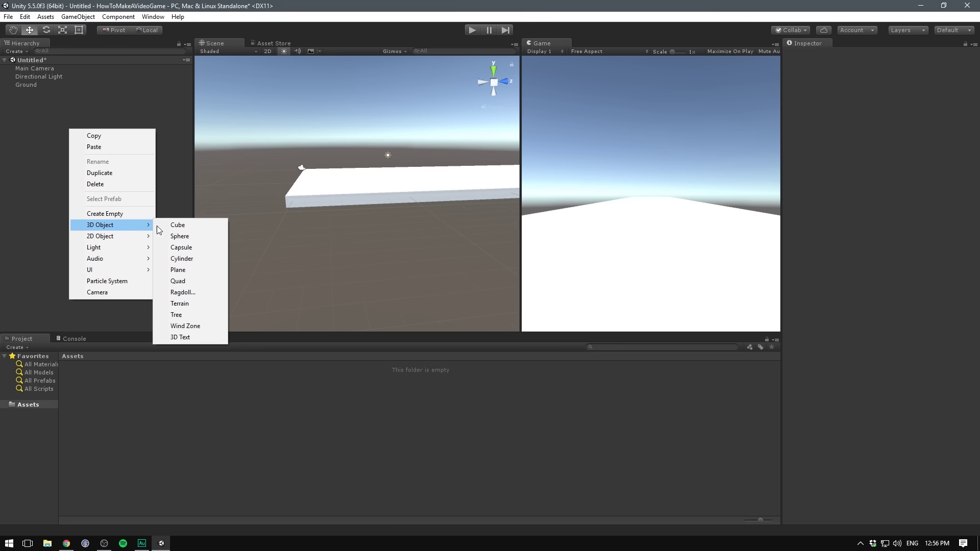
{"action": "left_click", "coordinate": [176, 226]}
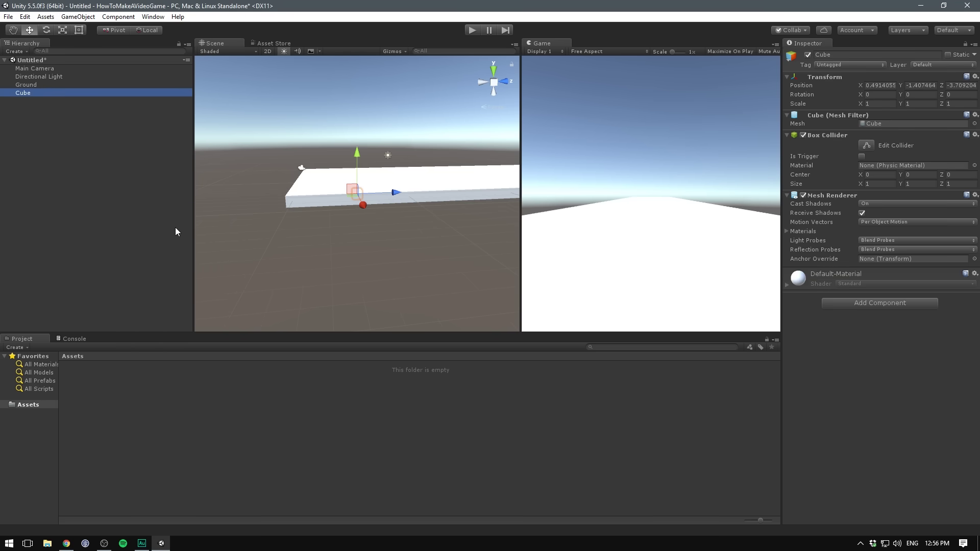
{"action": "right_click", "coordinate": [820, 79]}
{"action": "left_click", "coordinate": [829, 83]}
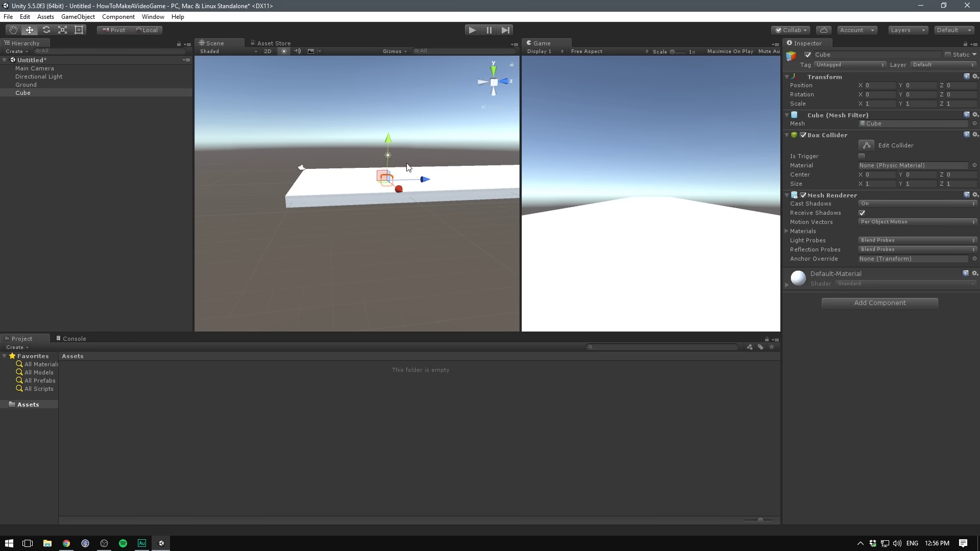
{"action": "right_click_drag", "start_coordinate": [397, 172], "coordinate": [414, 147]}
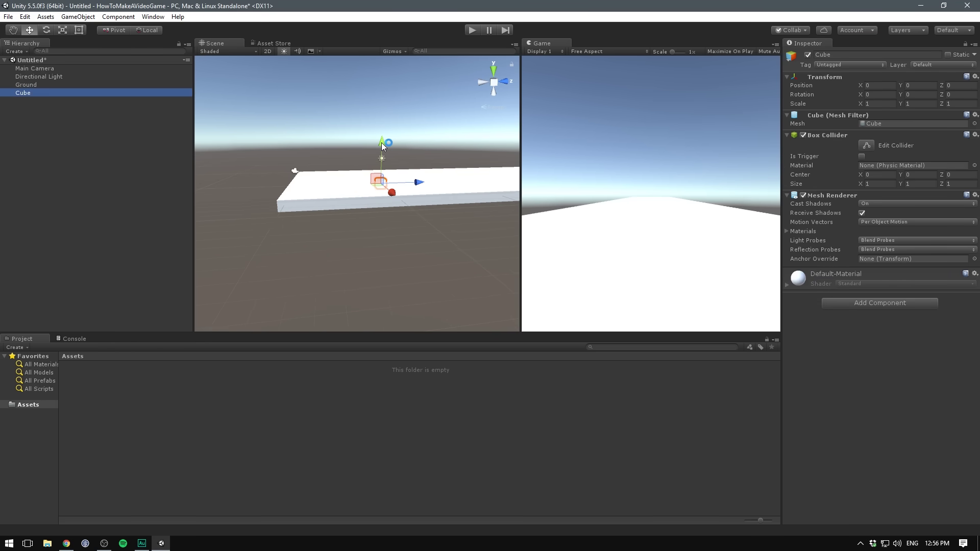
{"action": "left_click_drag", "start_coordinate": [382, 143], "coordinate": [451, 184]}
{"action": "key", "text": "f"}
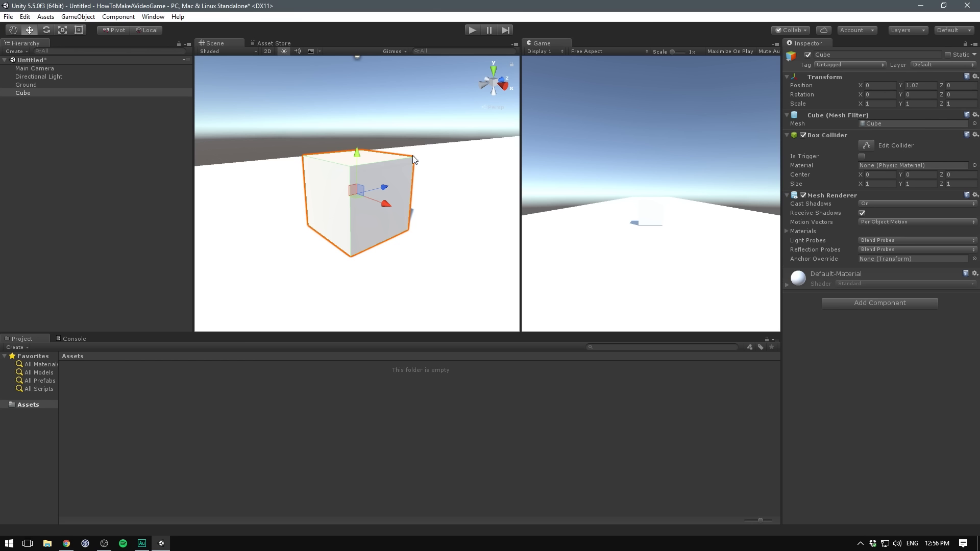
Step: Rename the new cube Player
{"action": "left_click", "coordinate": [840, 54]}
{"action": "type", "text": "Player"}
{"action": "key", "text": "Return"}
Step: Create a new material in Assets named PlayerMat
{"action": "left_click", "coordinate": [163, 445]}
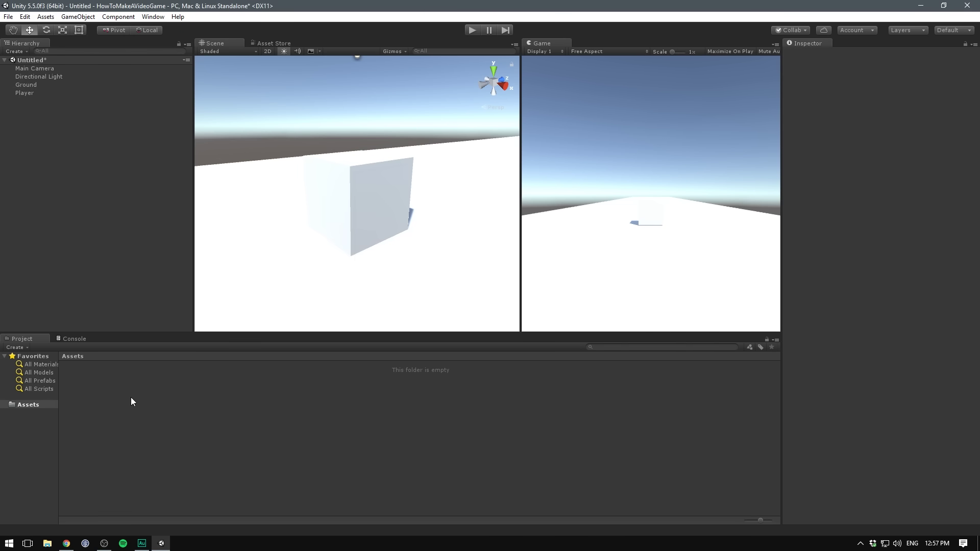
{"action": "right_click", "coordinate": [125, 395]}
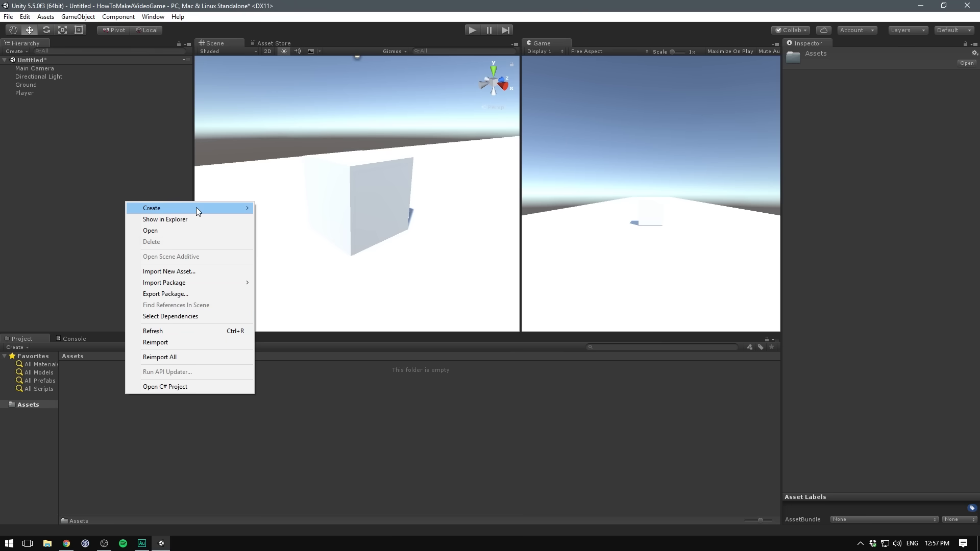
{"action": "mouse_move", "coordinate": [208, 206]}
{"action": "left_click", "coordinate": [293, 312]}
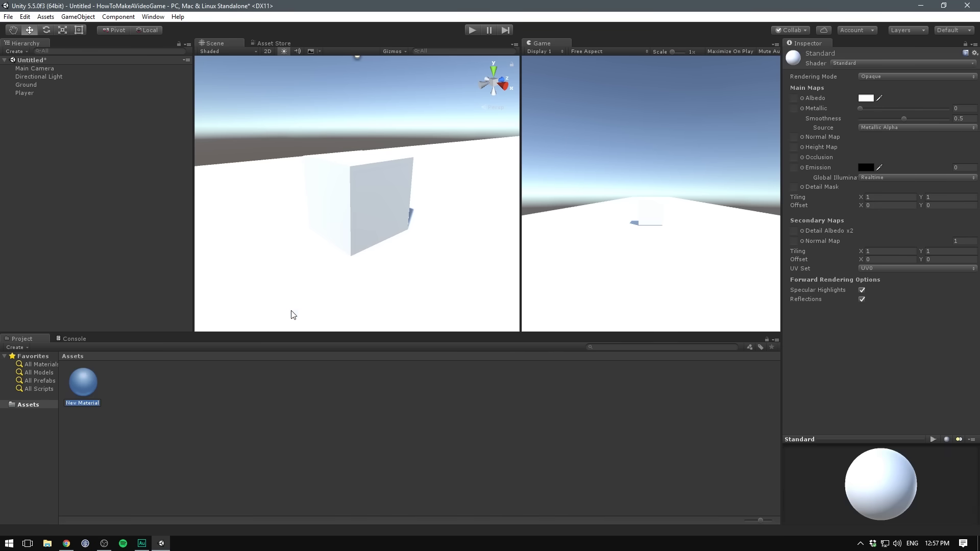
{"action": "key", "text": "BackSpace"}
{"action": "type", "text": "PlayerMat"}
{"action": "key", "text": "Return"}
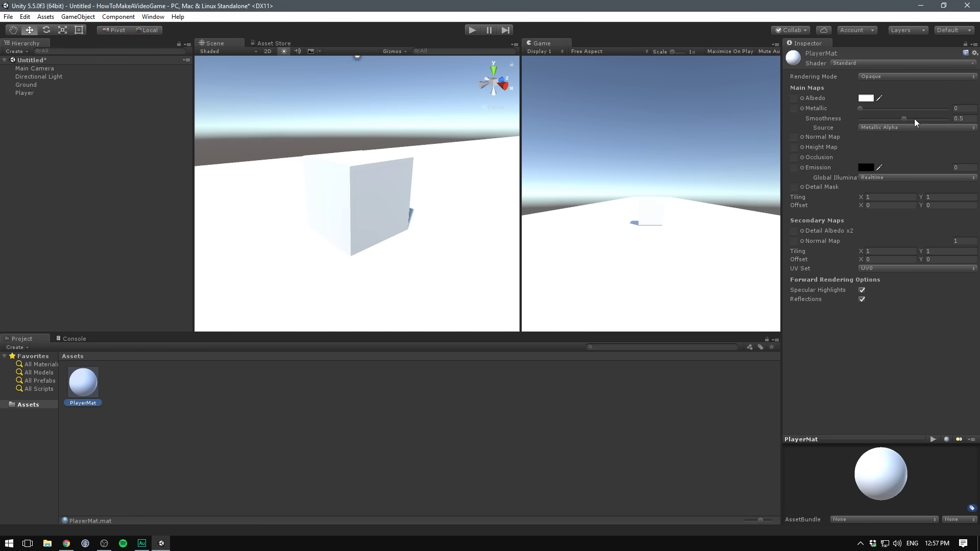
Step: Set PlayerMat's Albedo to red and apply it to the Player cube
{"action": "left_click", "coordinate": [867, 99]}
{"action": "left_click_drag", "start_coordinate": [797, 167], "coordinate": [836, 164]}
{"action": "left_click", "coordinate": [873, 118]}
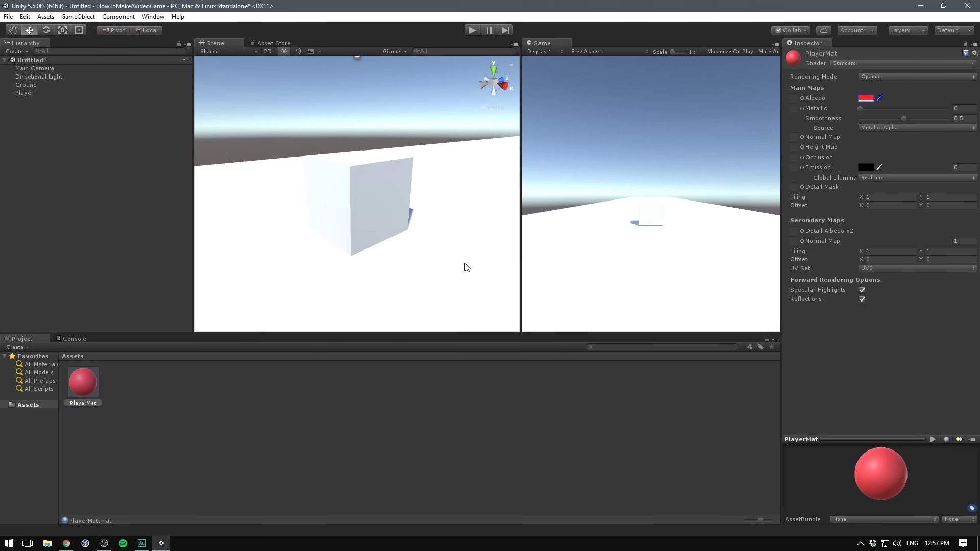
{"action": "left_click_drag", "start_coordinate": [83, 382], "coordinate": [357, 186]}
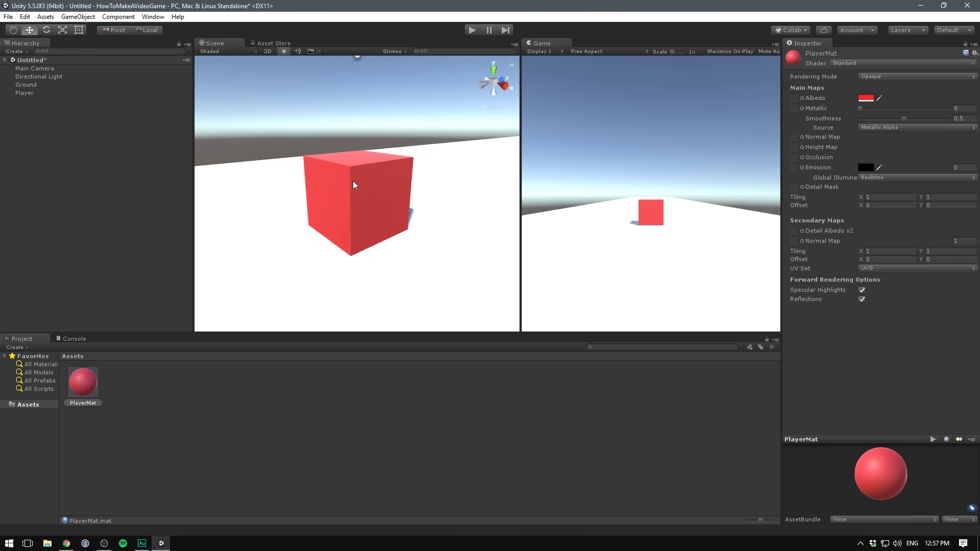
{"action": "left_click", "coordinate": [867, 99]}
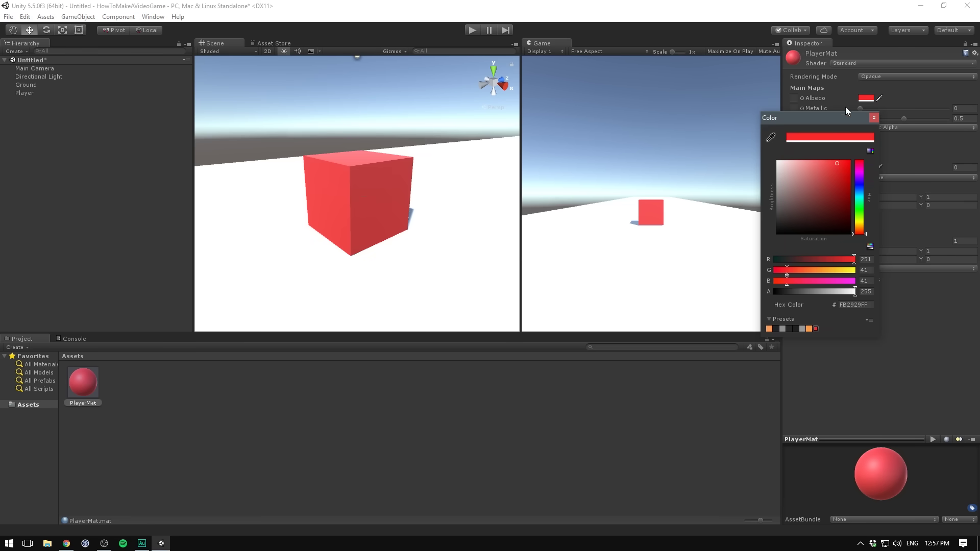
{"action": "mouse_move", "coordinate": [833, 164]}
{"action": "left_mouse_down"}
{"action": "mouse_move", "coordinate": [809, 151]}
{"action": "mouse_move", "coordinate": [834, 185]}
{"action": "mouse_move", "coordinate": [823, 160]}
{"action": "mouse_move", "coordinate": [843, 160]}
{"action": "left_mouse_up"}
Step: Move the Main Camera to Y 2.42, Z -6.17 near the Player, then enter Play mode
{"action": "left_click", "coordinate": [571, 200]}
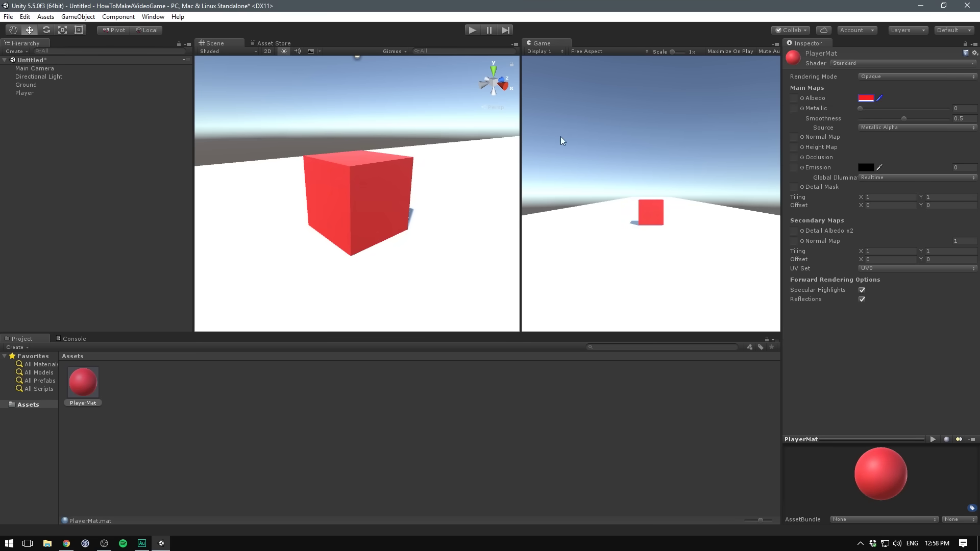
{"action": "left_click", "coordinate": [48, 72]}
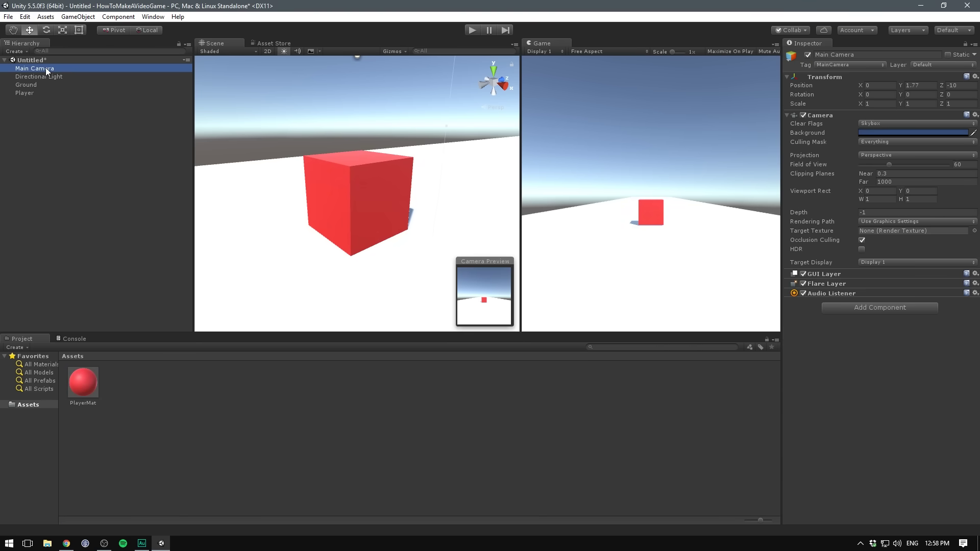
{"action": "scroll", "coordinate": [317, 131], "scroll_direction": "down", "scroll_amount": 1}
{"action": "scroll", "coordinate": [317, 127], "scroll_direction": "down", "scroll_amount": 6}
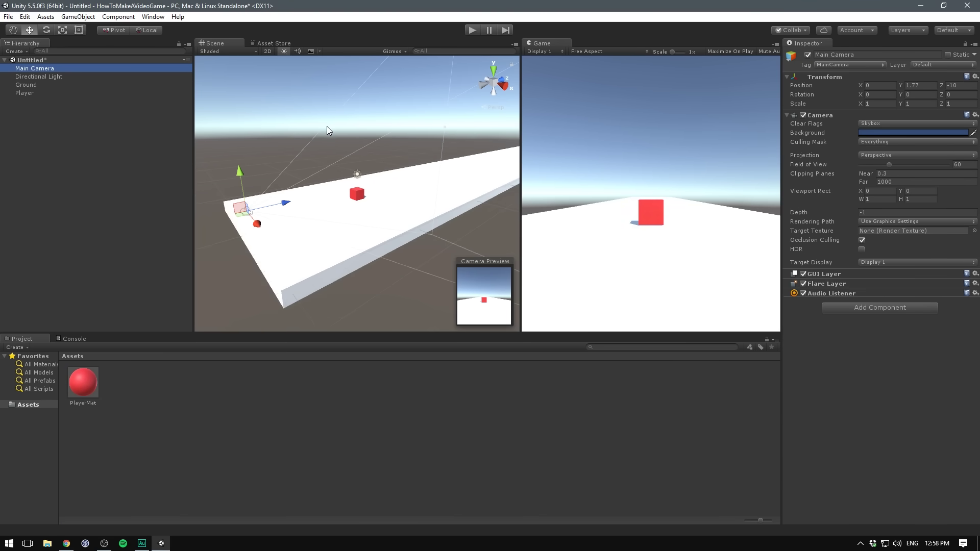
{"action": "right_click_drag", "start_coordinate": [327, 126], "coordinate": [313, 162]}
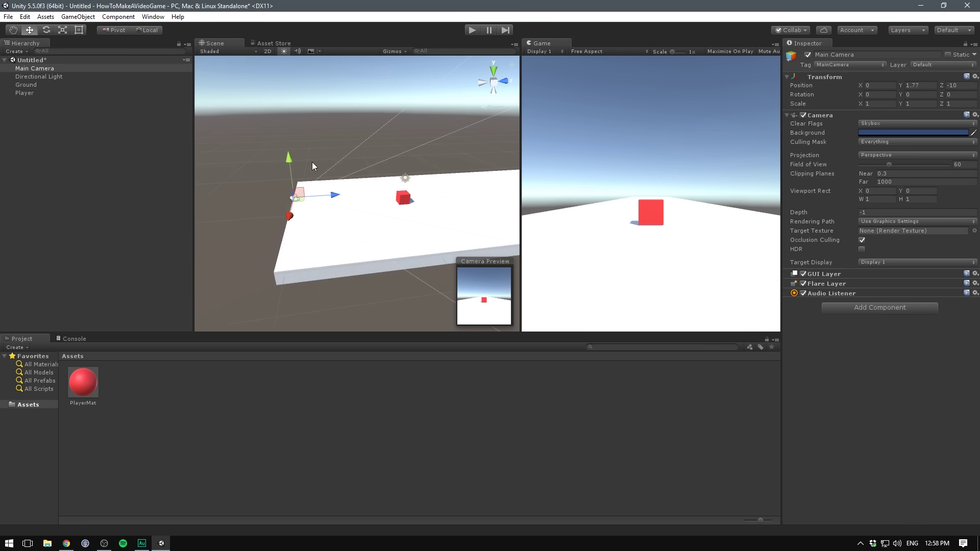
{"action": "left_click_drag", "start_coordinate": [332, 200], "coordinate": [379, 192]}
{"action": "left_click_drag", "start_coordinate": [336, 159], "coordinate": [340, 151]}
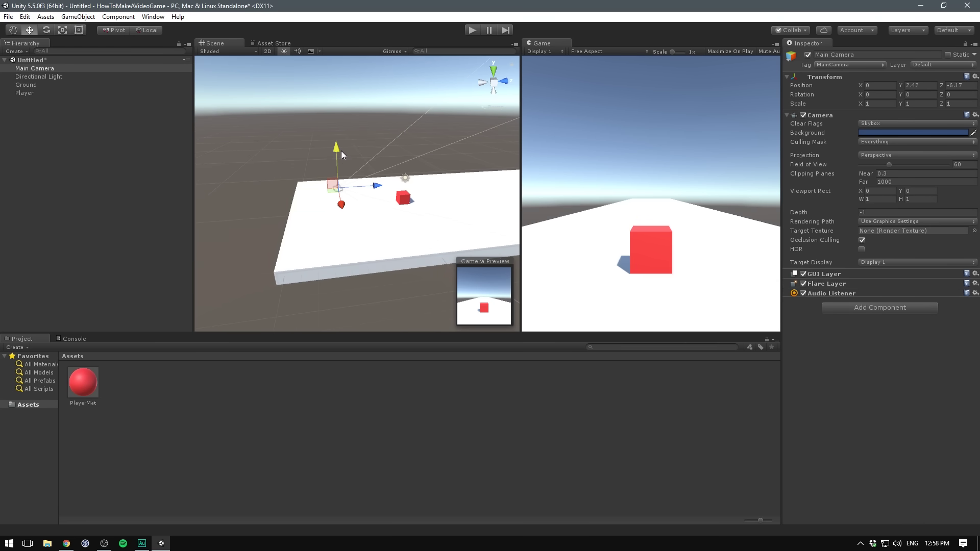
{"action": "left_click", "coordinate": [406, 148]}
{"action": "left_click", "coordinate": [466, 31]}
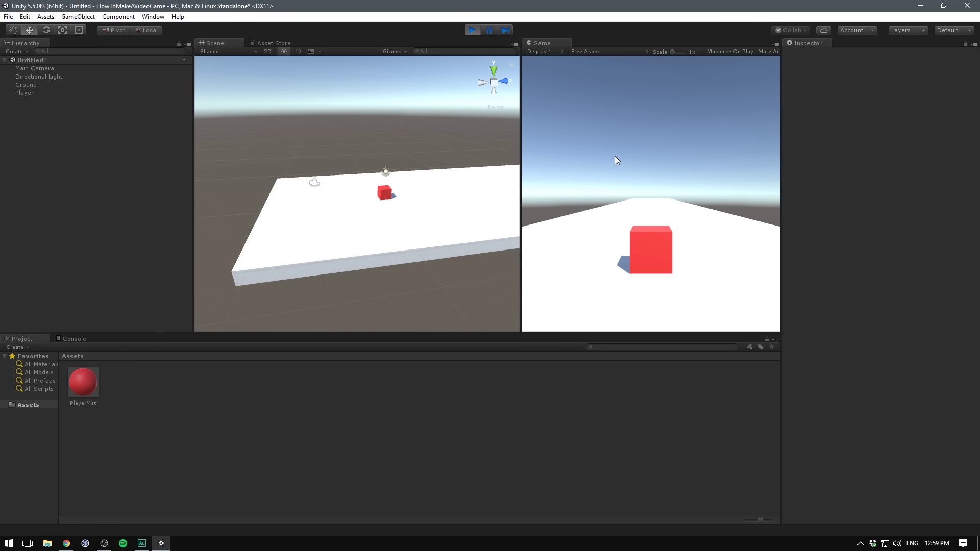
Step: Raise the Player cube to Y 3.18 and play-test the scene
{"action": "left_click", "coordinate": [473, 30]}
{"action": "left_click", "coordinate": [24, 93]}
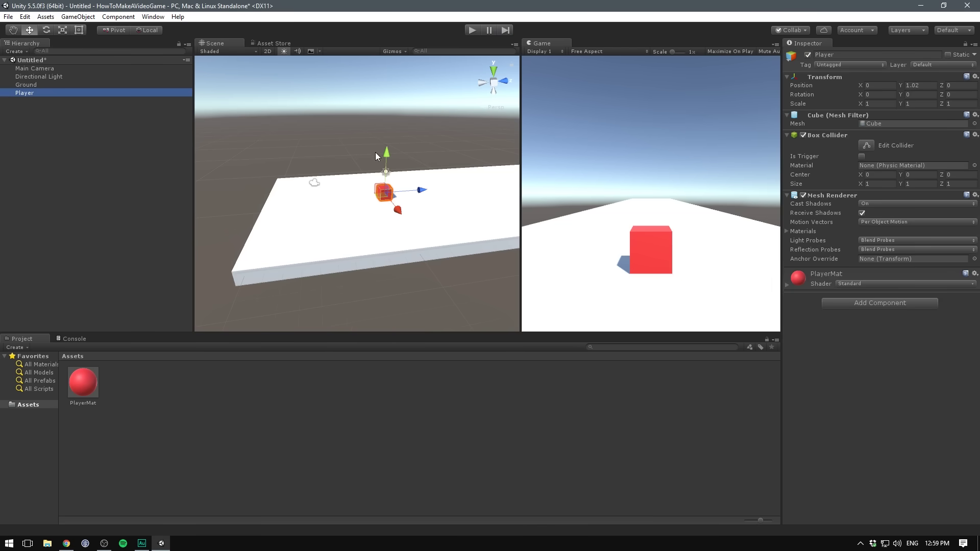
{"action": "left_click_drag", "start_coordinate": [386, 153], "coordinate": [390, 127]}
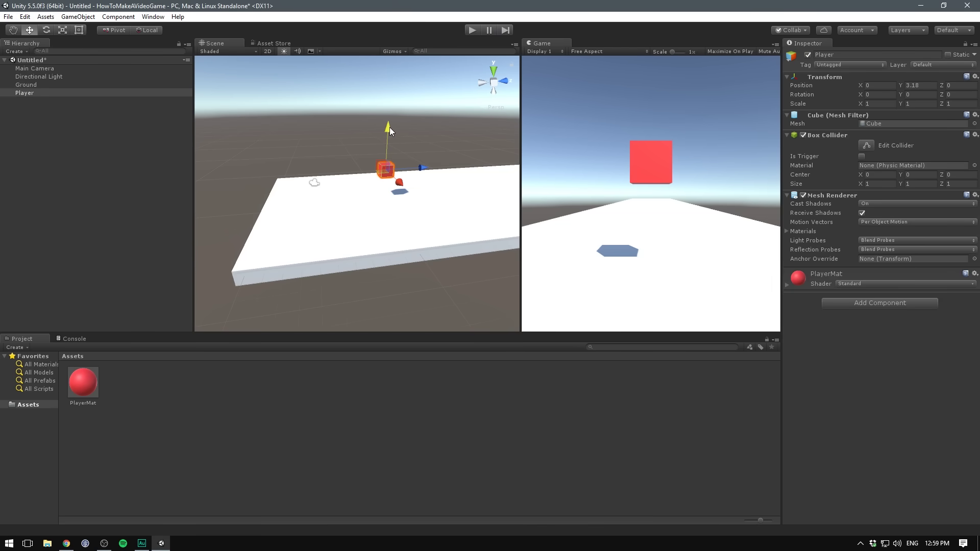
{"action": "left_click", "coordinate": [472, 29]}
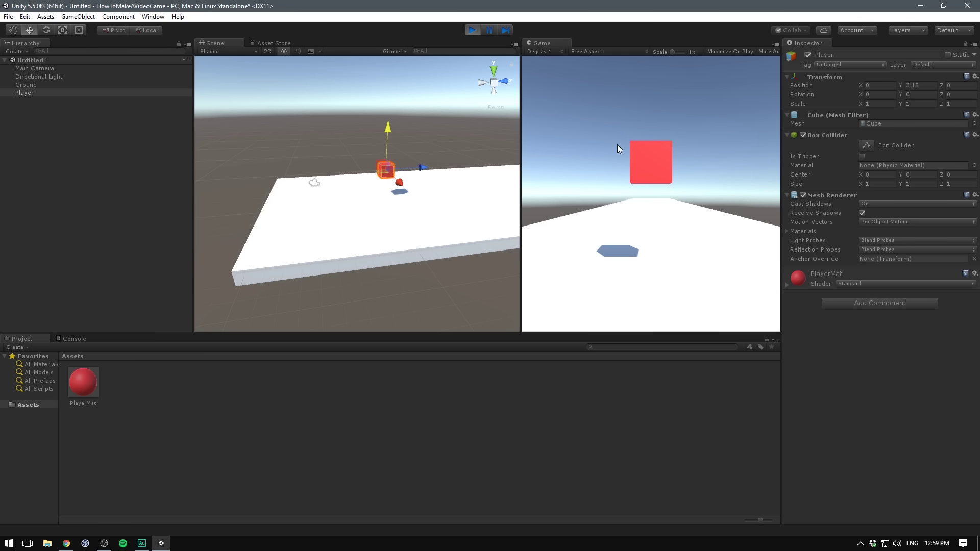
{"action": "left_click", "coordinate": [472, 30]}
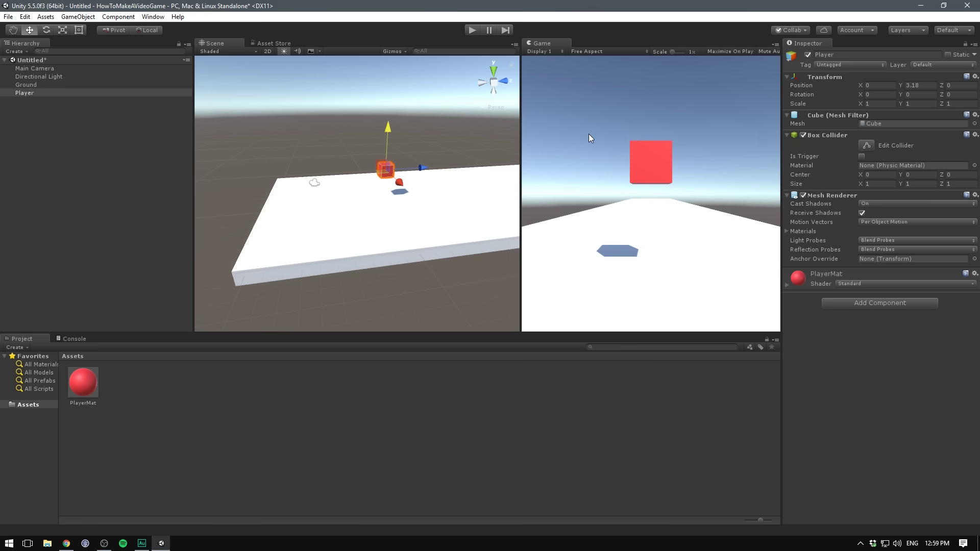
Step: Add a Physics Rigidbody to the Player cube and run the game to watch it fall
{"action": "left_click", "coordinate": [859, 303]}
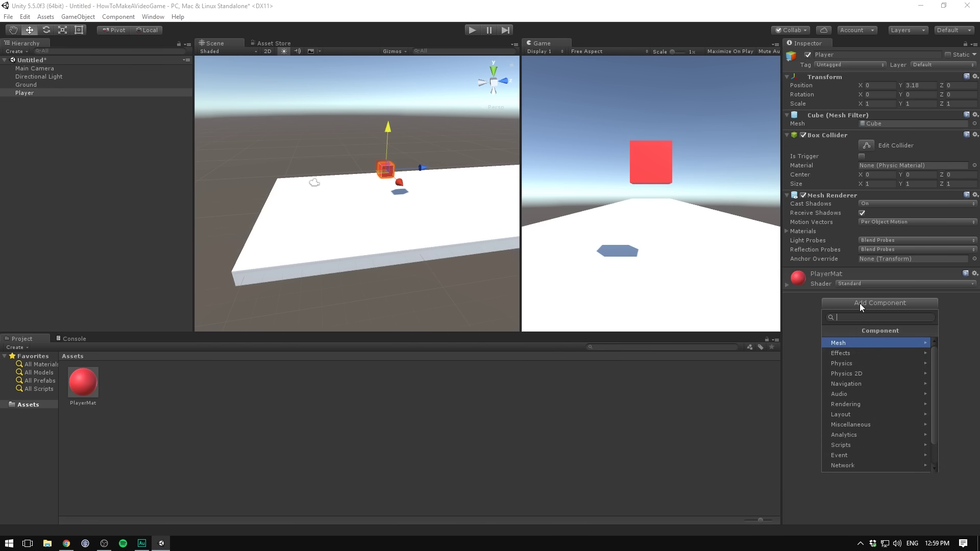
{"action": "left_click", "coordinate": [847, 363]}
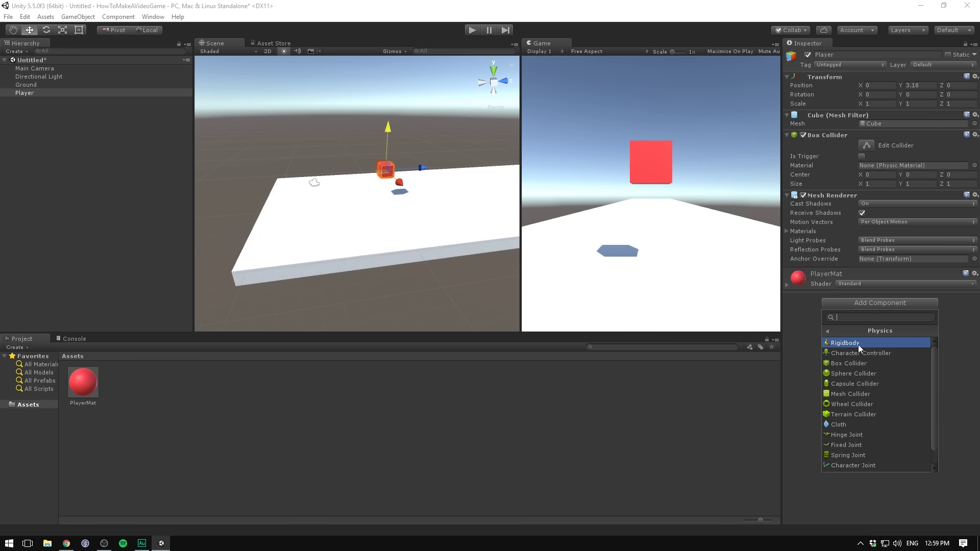
{"action": "left_click", "coordinate": [858, 343]}
{"action": "left_click", "coordinate": [471, 30]}
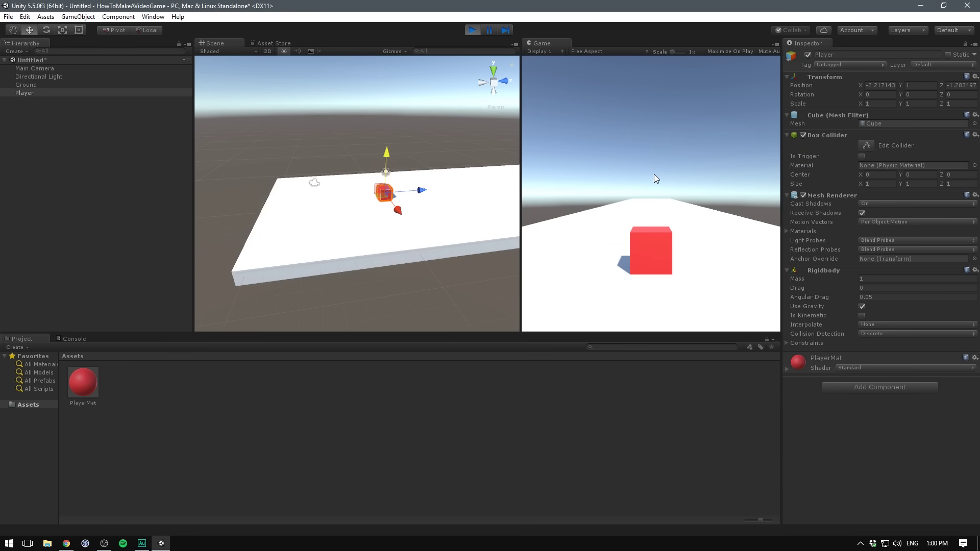
Step: Stop play mode and reframe the Scene view around the Player cube
{"action": "left_click", "coordinate": [471, 29]}
{"action": "middle_click_drag", "start_coordinate": [446, 125], "coordinate": [415, 155]}
{"action": "mouse_move", "coordinate": [415, 156]}
{"action": "left_mouse_down", "text": "alt"}
{"action": "mouse_move", "coordinate": [424, 160]}
{"action": "mouse_move", "coordinate": [409, 150]}
{"action": "left_mouse_up", "text": "alt"}
{"action": "scroll", "coordinate": [407, 150], "scroll_direction": "up", "scroll_amount": 2}
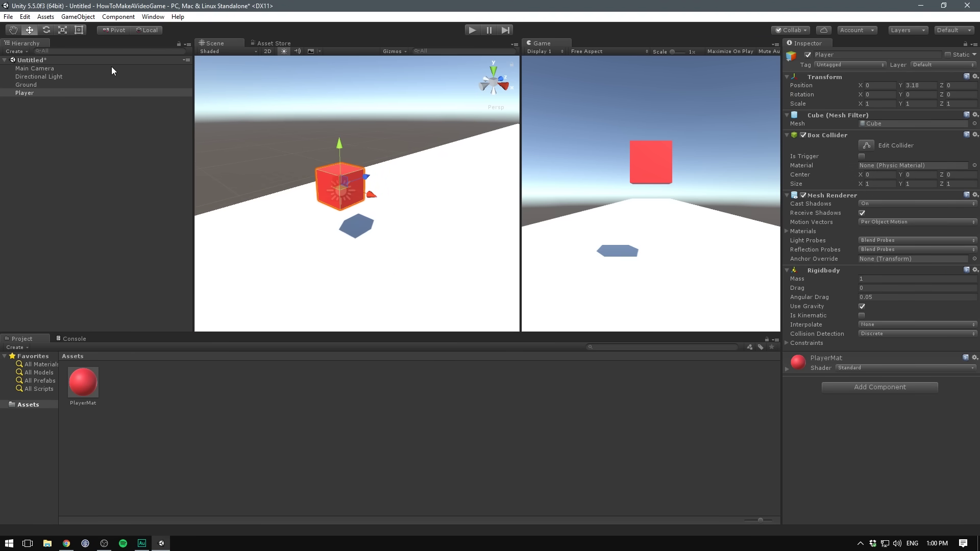
{"action": "middle_click_drag", "start_coordinate": [291, 111], "coordinate": [312, 112]}
{"action": "left_click_drag", "start_coordinate": [312, 112], "coordinate": [290, 113], "text": "alt"}
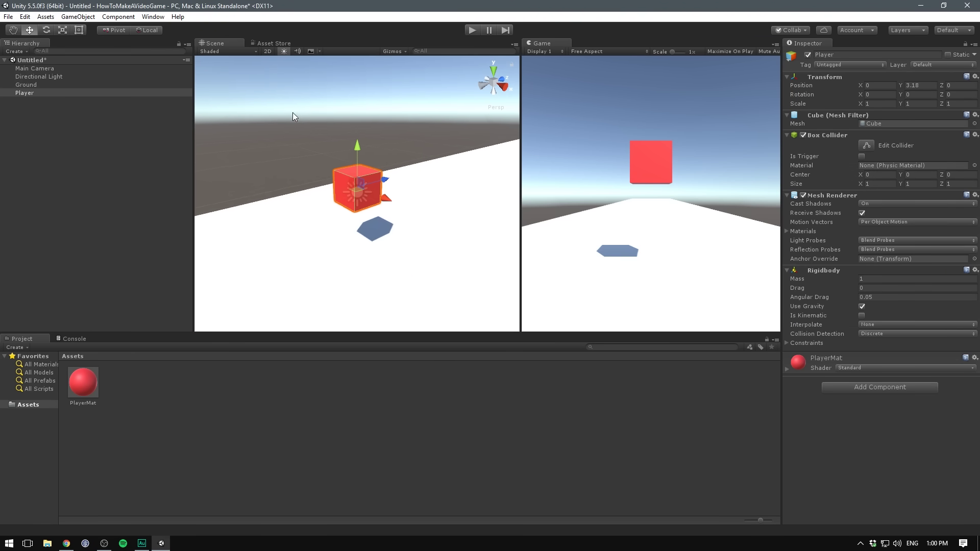
{"action": "left_click", "coordinate": [47, 29]}
{"action": "left_click", "coordinate": [63, 30]}
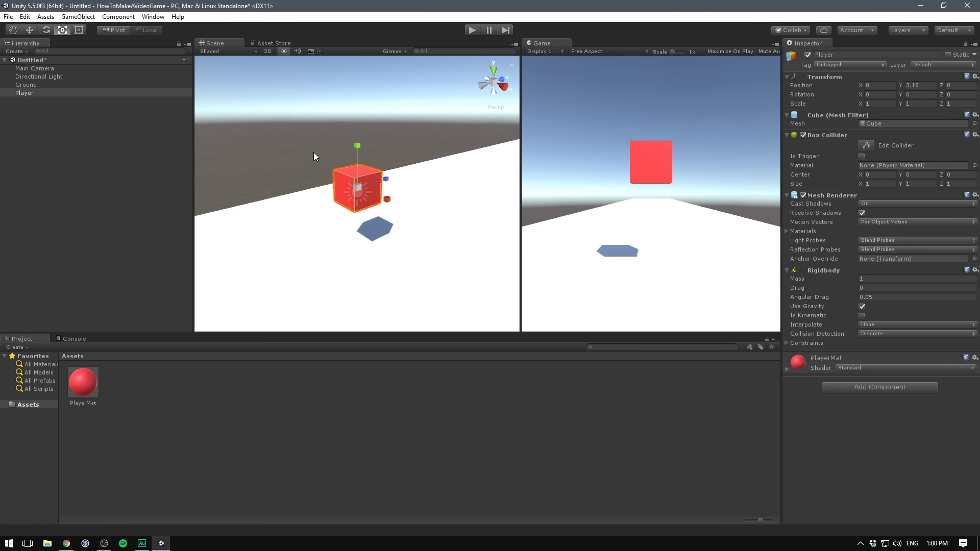
{"action": "middle_click_drag", "start_coordinate": [313, 156], "coordinate": [316, 144]}
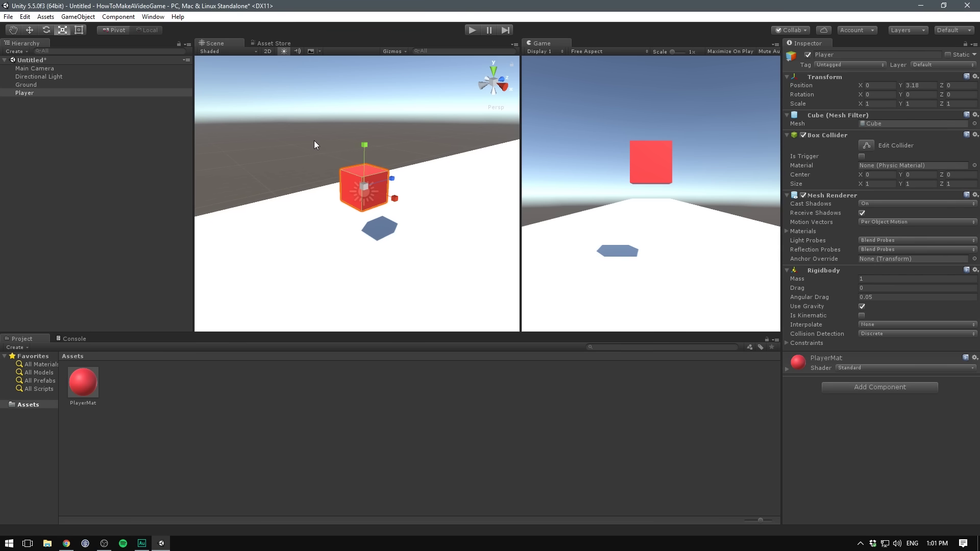
Step: Try the Q/W/E/R/T tool shortcuts, tilt the cube with Rotate, and play-test its drop
{"action": "key", "text": "q"}
{"action": "key", "text": "w"}
{"action": "key", "text": "e"}
{"action": "key", "text": "r"}
{"action": "key", "text": "t"}
{"action": "key", "text": "e"}
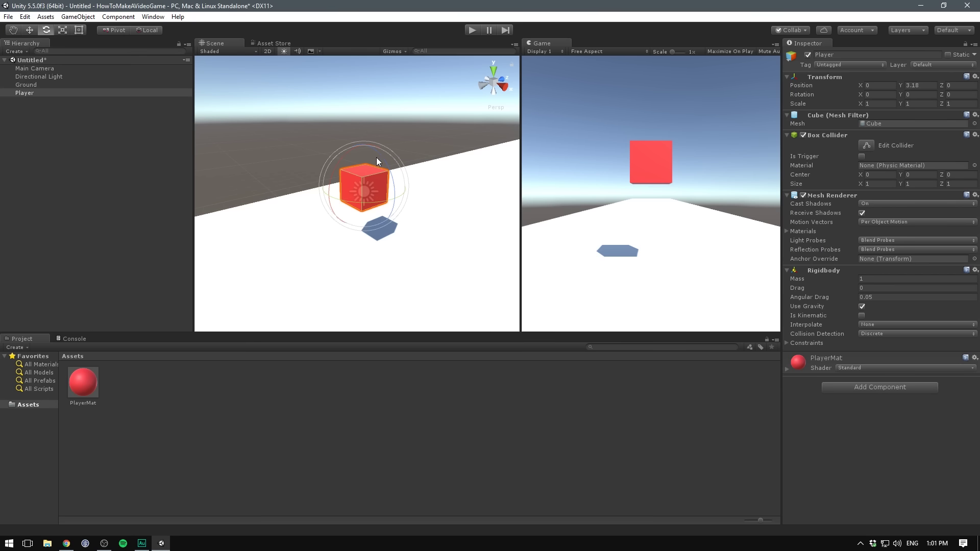
{"action": "left_click_drag", "start_coordinate": [375, 157], "coordinate": [378, 180]}
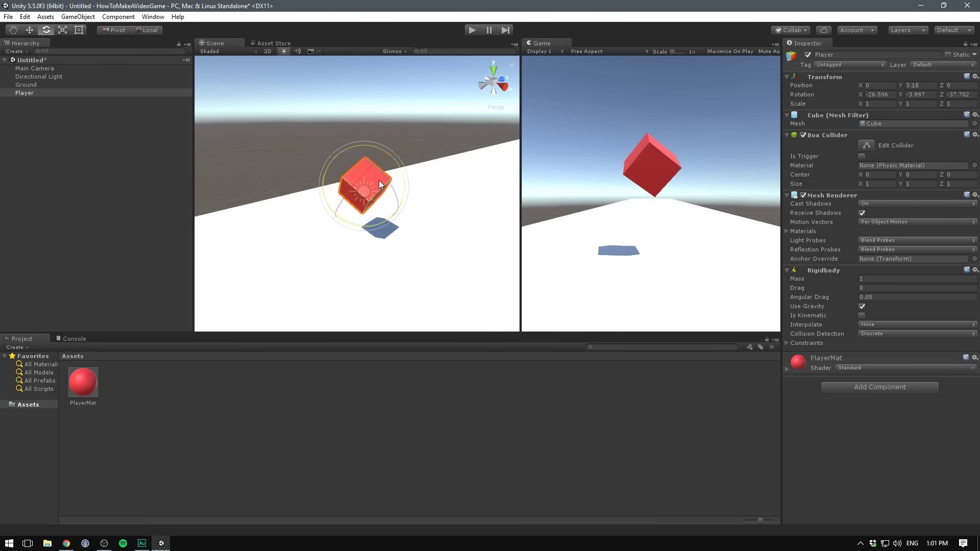
{"action": "left_click", "coordinate": [473, 31]}
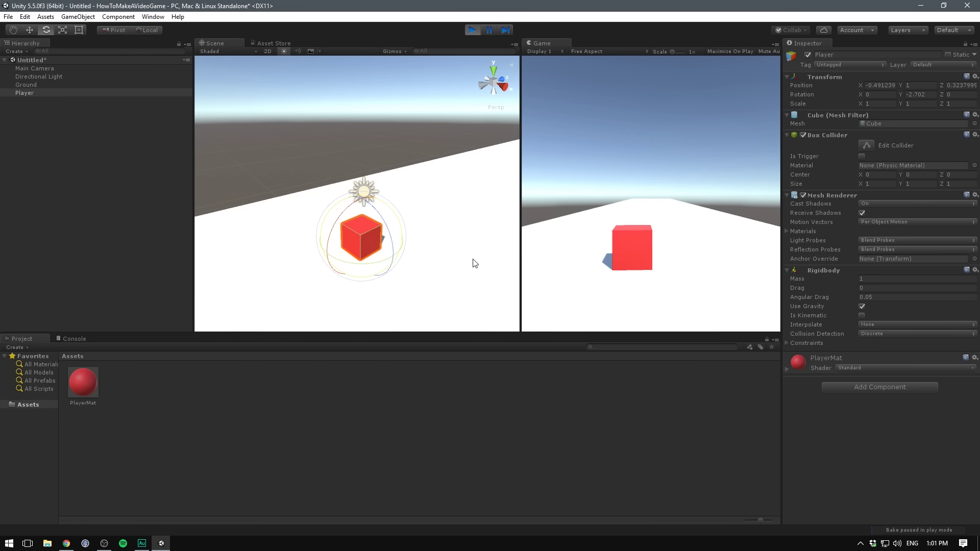
{"action": "key", "text": "ctrl+p"}
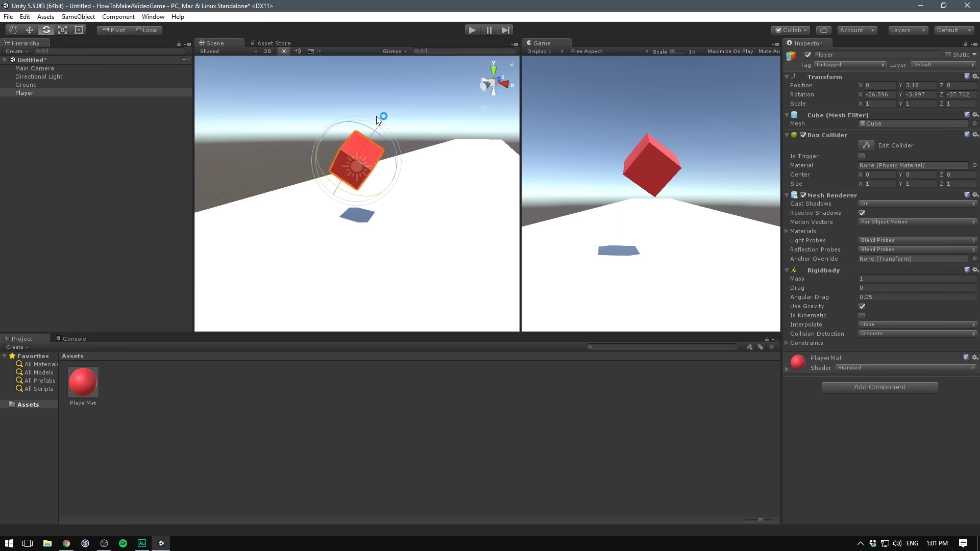
Step: Reset the cube's rotation to 0, 0, 0 and lower it to Y 1.16 above the Ground
{"action": "key", "text": "ctrl+z"}
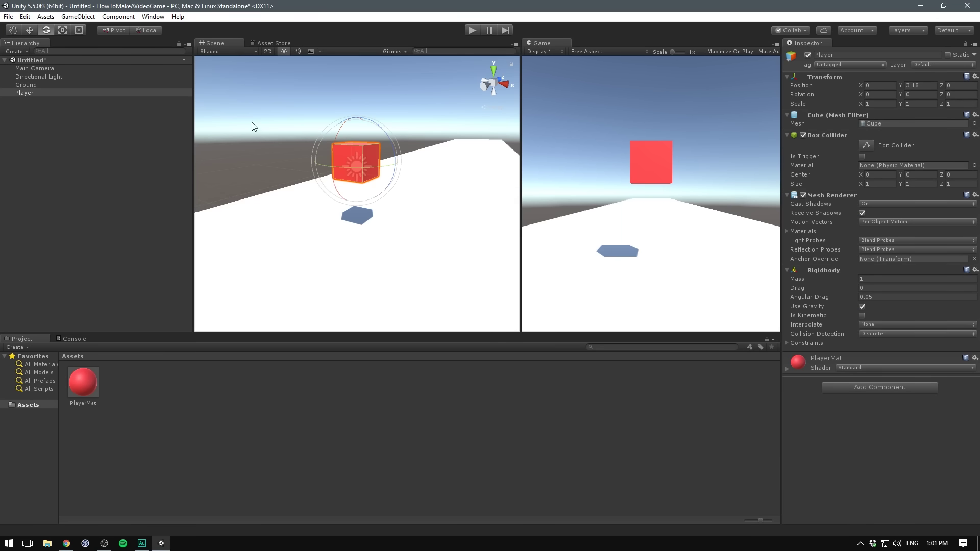
{"action": "key", "text": "w"}
{"action": "left_click_drag", "start_coordinate": [351, 119], "coordinate": [358, 184]}
Step: Duplicate Player as Player (1), move it to X 0.61, Y 3.93, and play-test its drop
{"action": "left_click", "coordinate": [164, 93]}
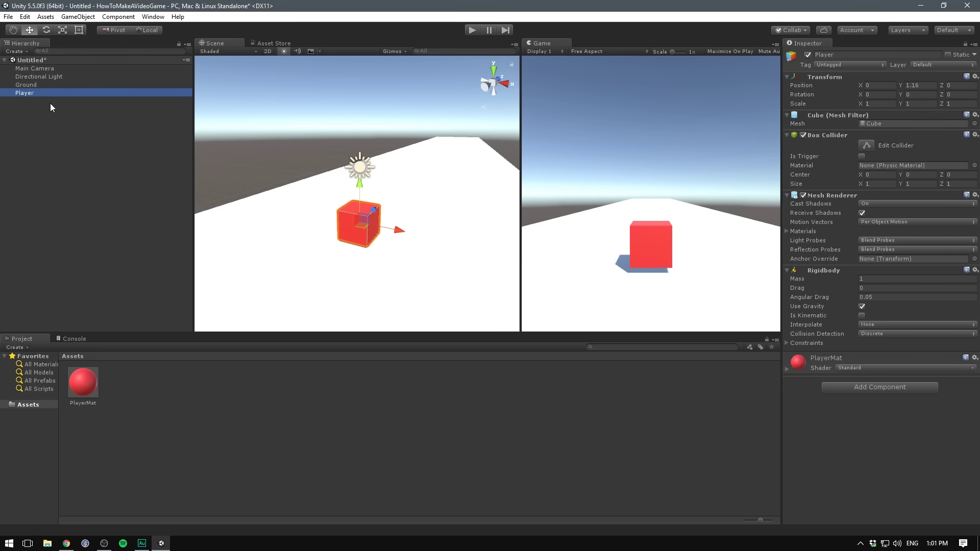
{"action": "key", "text": "ctrl+d"}
{"action": "left_click_drag", "start_coordinate": [360, 186], "coordinate": [357, 112]}
{"action": "left_click_drag", "start_coordinate": [398, 135], "coordinate": [417, 135]}
{"action": "left_click", "coordinate": [473, 29]}
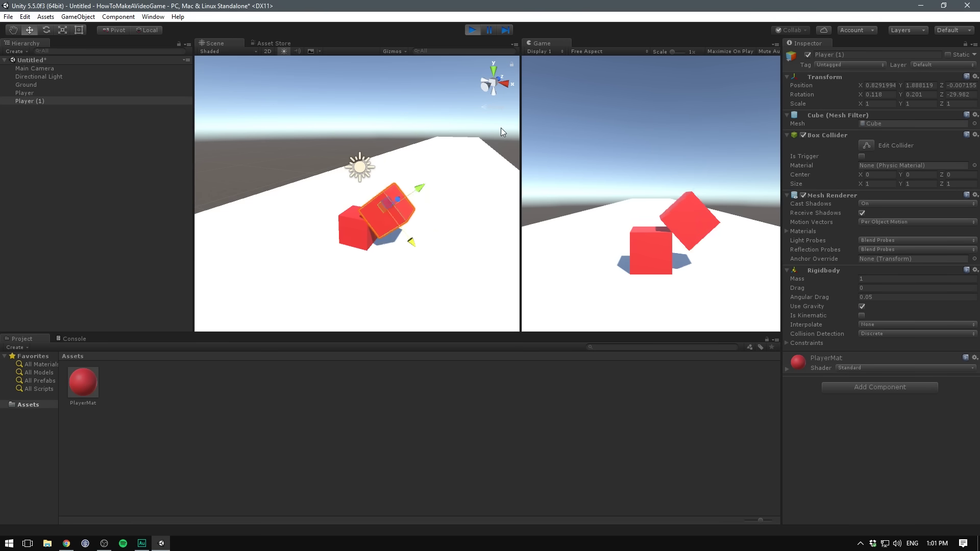
{"action": "scroll", "coordinate": [393, 102], "scroll_direction": "up", "scroll_amount": 3}
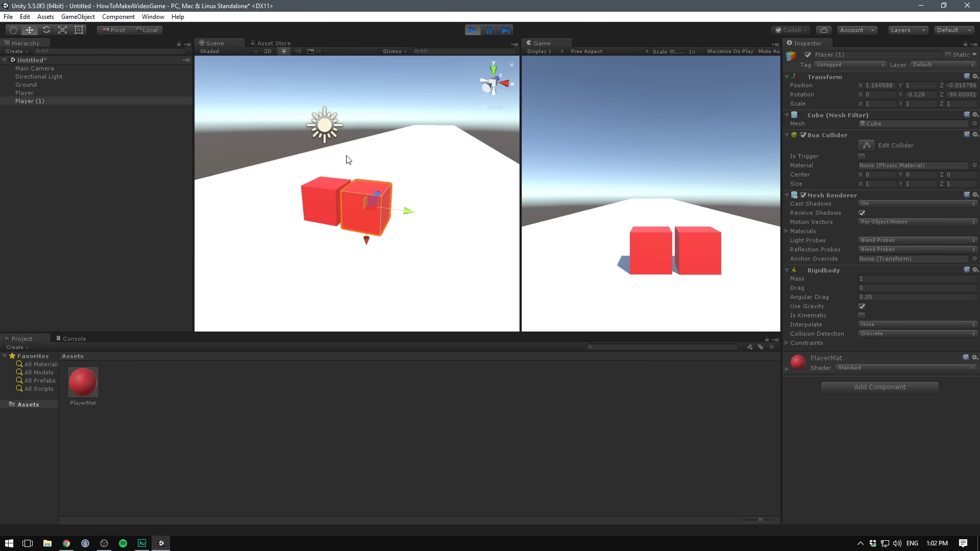
{"action": "left_click", "coordinate": [472, 30]}
Step: Stretch Player (1) to Scale X 1.69, making it a wide slanted box
{"action": "left_click_drag", "start_coordinate": [318, 102], "coordinate": [367, 153], "text": "alt"}
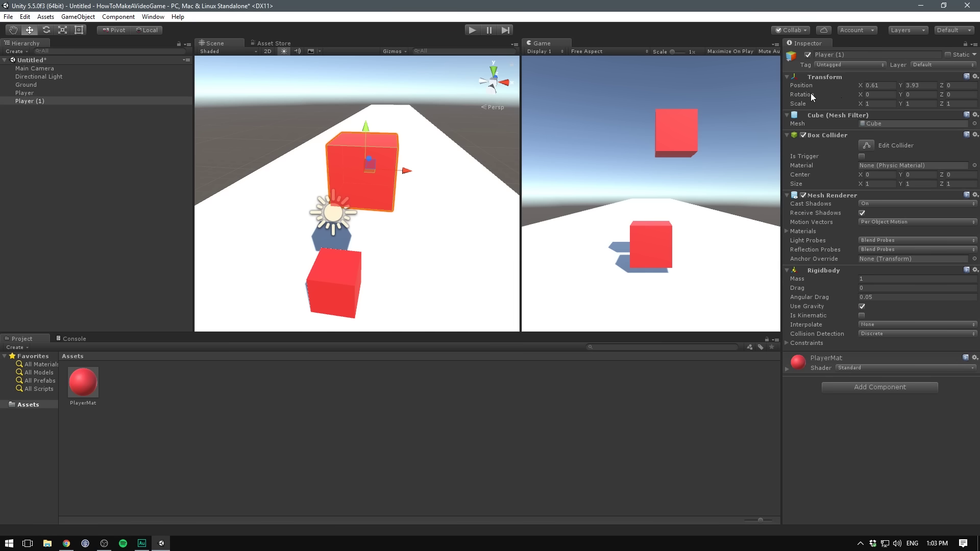
{"action": "left_click_drag", "start_coordinate": [867, 103], "coordinate": [384, 158]}
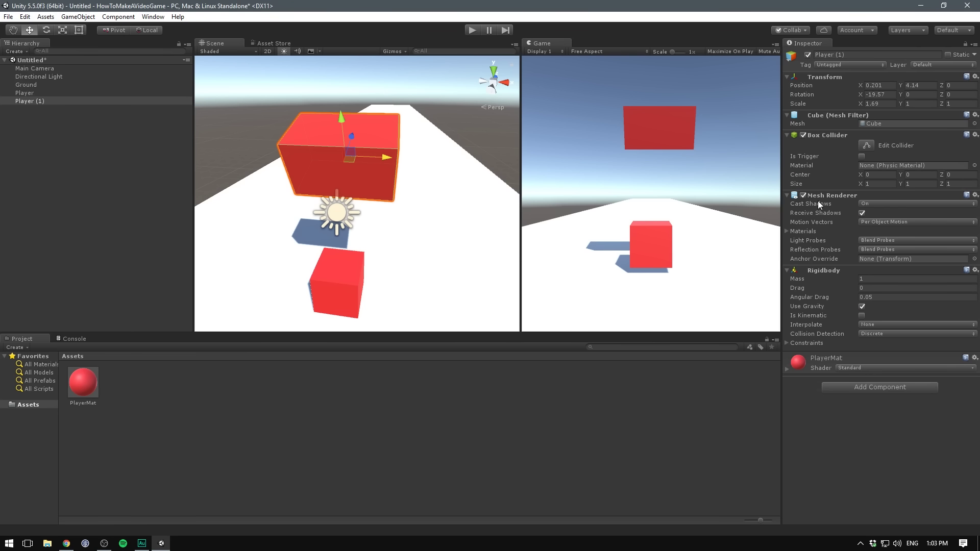
Step: Move Player (1) right to X 1.068, then re-enable its Mesh Renderer and Box Collider
{"action": "left_click", "coordinate": [803, 196]}
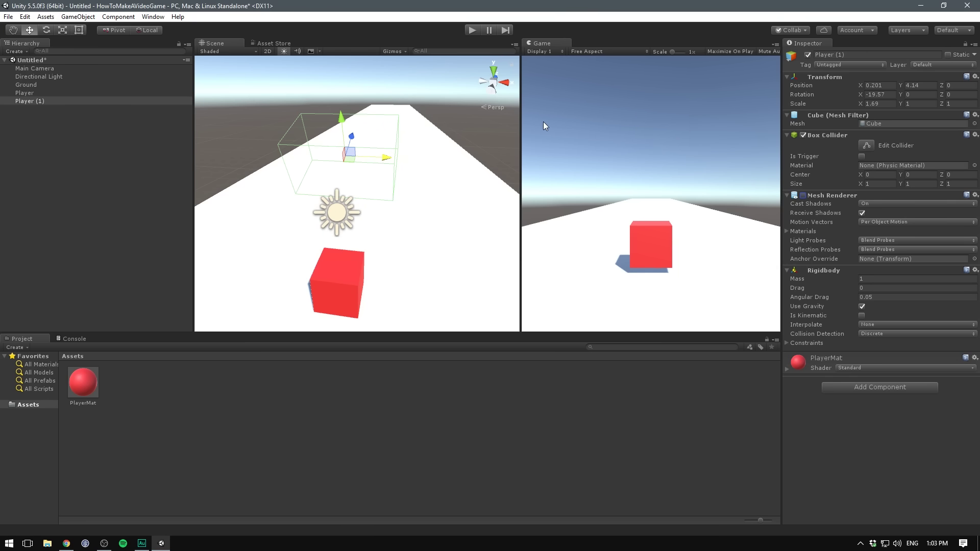
{"action": "left_click", "coordinate": [68, 100]}
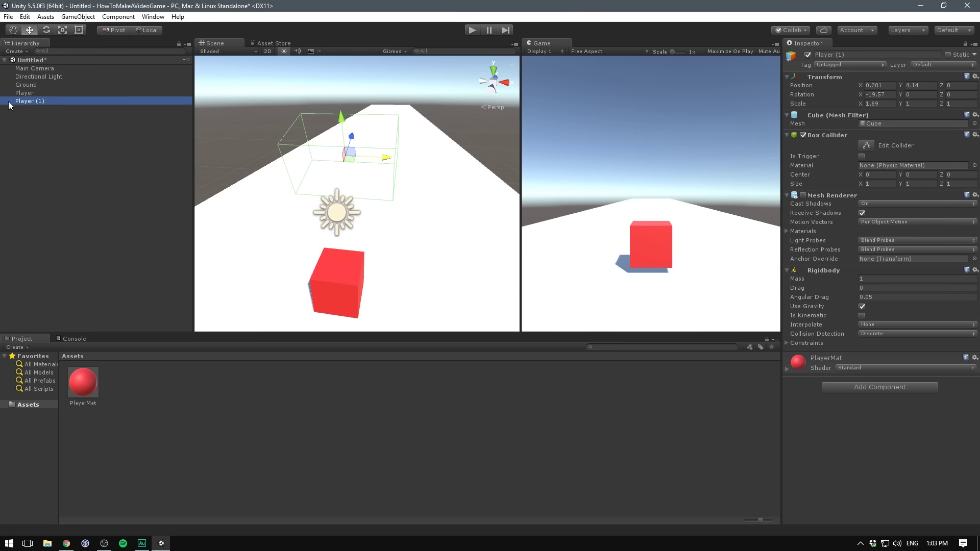
{"action": "middle_click_drag", "start_coordinate": [306, 114], "coordinate": [311, 118]}
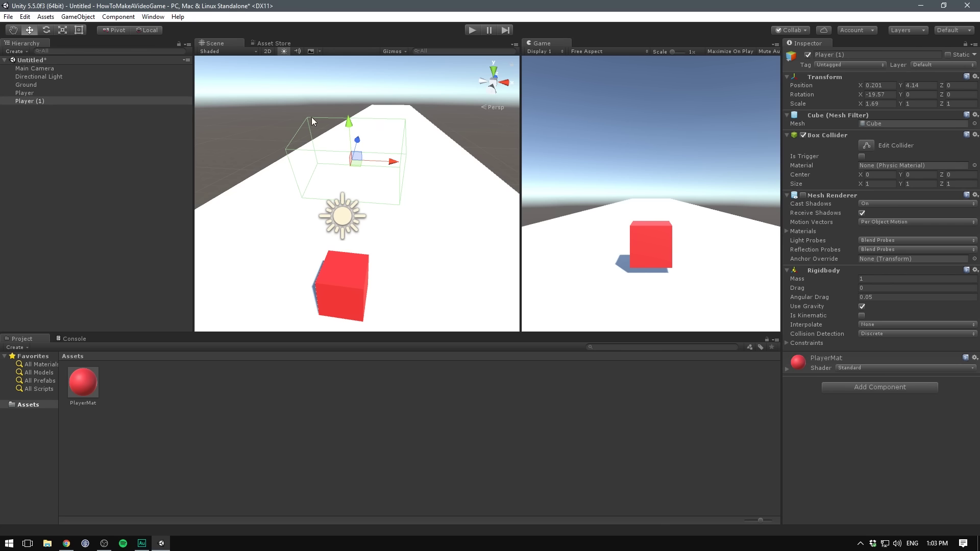
{"action": "left_click_drag", "start_coordinate": [391, 162], "coordinate": [445, 163]}
{"action": "left_click", "coordinate": [803, 195]}
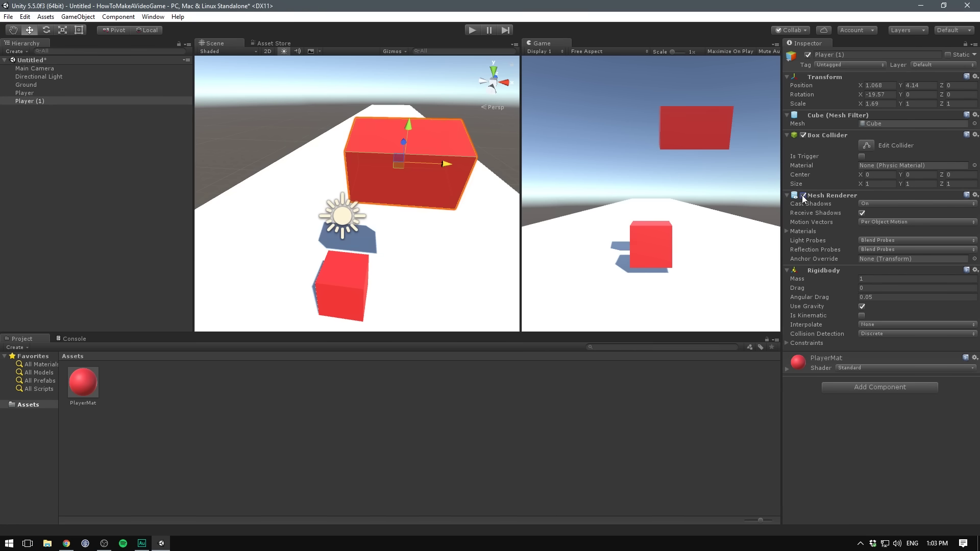
{"action": "left_click", "coordinate": [802, 135]}
{"action": "middle_click_drag", "start_coordinate": [388, 239], "coordinate": [344, 209]}
{"action": "scroll", "coordinate": [343, 208], "scroll_direction": "down", "scroll_amount": 2}
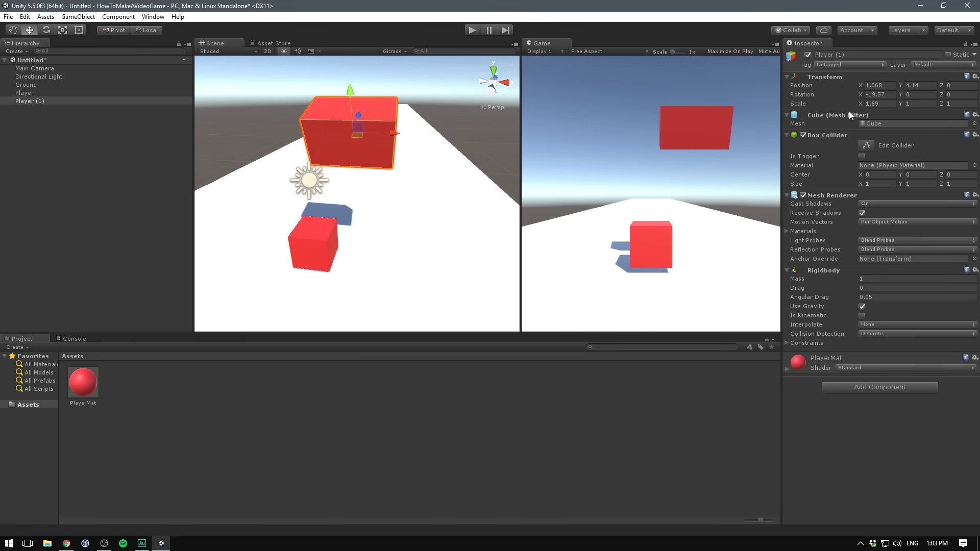
{"action": "left_click", "coordinate": [803, 135]}
{"action": "left_click", "coordinate": [473, 30]}
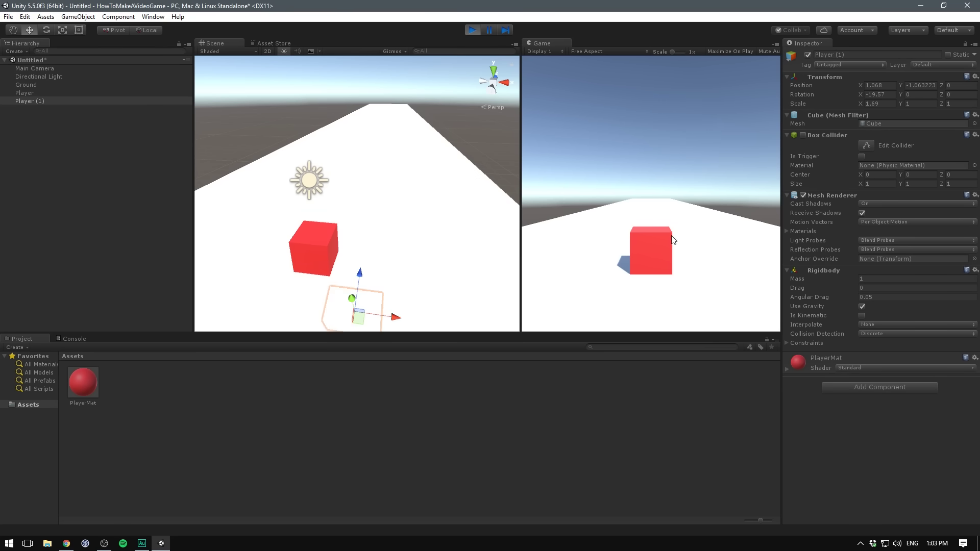
{"action": "key", "text": "ctrl+p"}
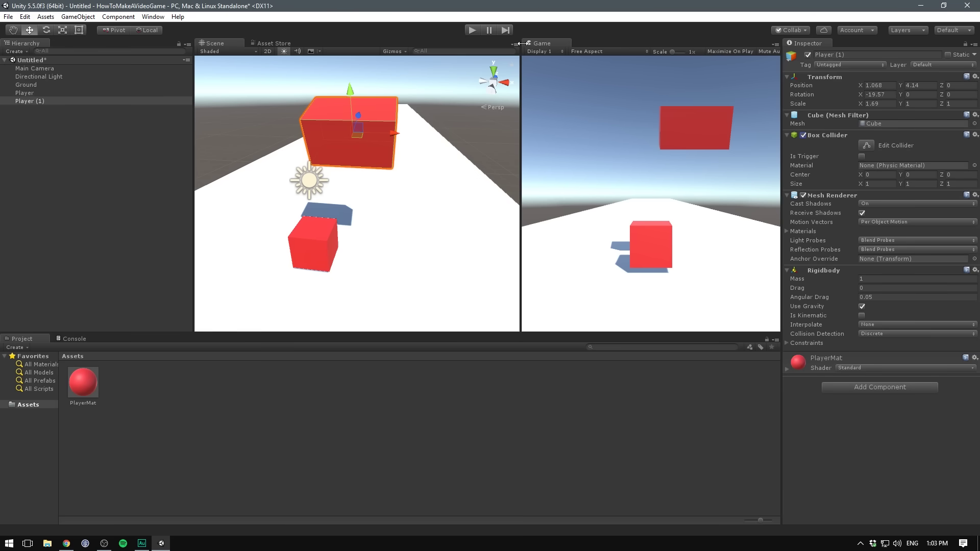
{"action": "left_click", "coordinate": [473, 30]}
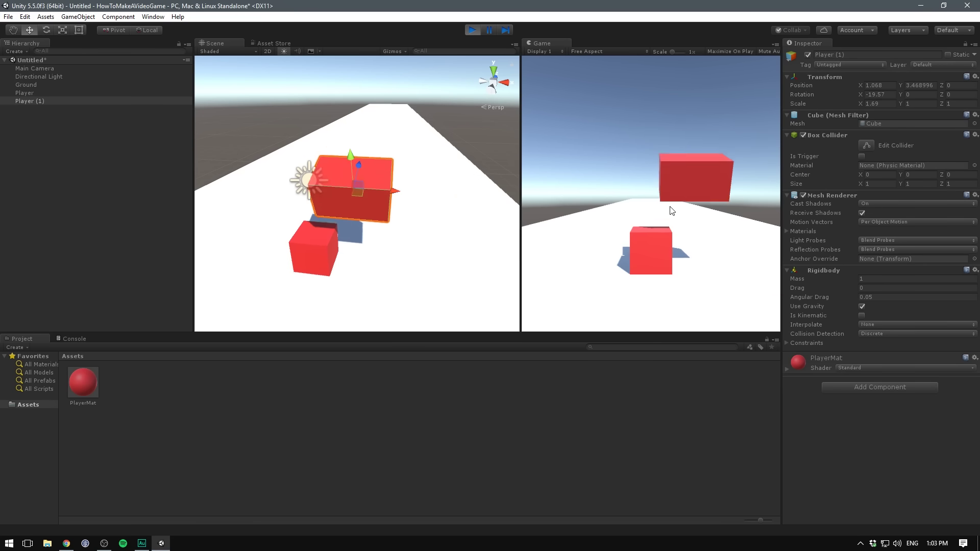
{"action": "key", "text": "ctrl+p"}
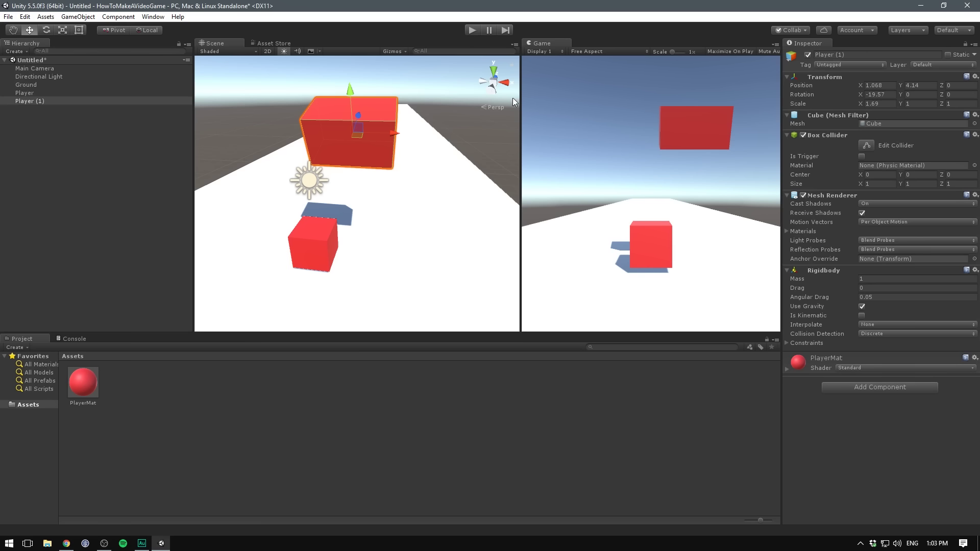
Step: Change Player (1)'s mesh to Sphere after previewing Capsule, Cylinder and Plane
{"action": "left_click", "coordinate": [974, 124]}
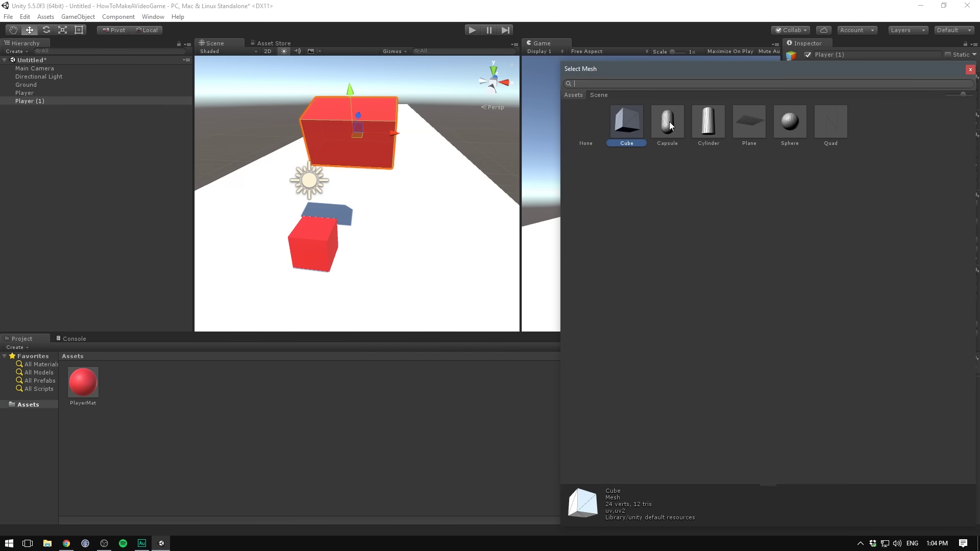
{"action": "left_click", "coordinate": [668, 125]}
{"action": "left_click", "coordinate": [711, 128]}
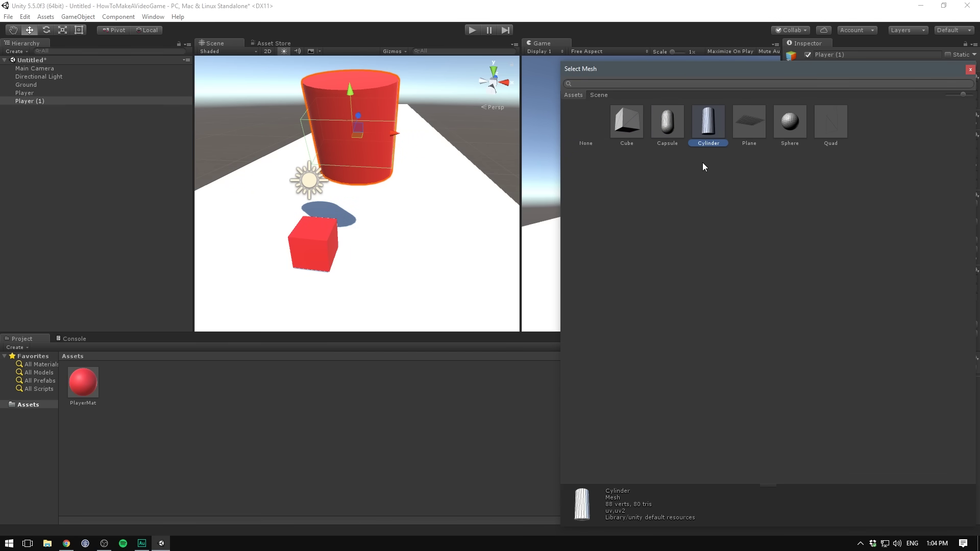
{"action": "left_click", "coordinate": [742, 143]}
{"action": "left_click", "coordinate": [784, 168]}
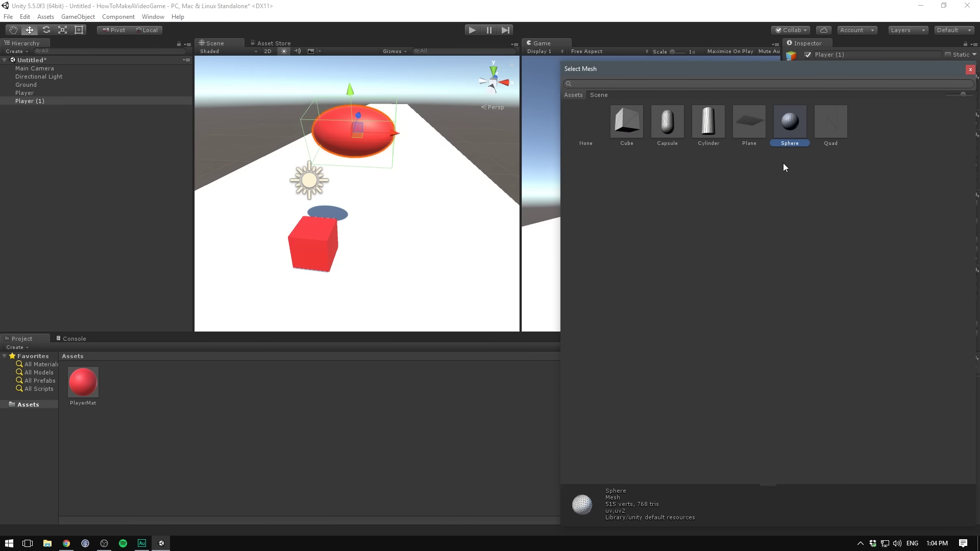
{"action": "double_click", "coordinate": [796, 121]}
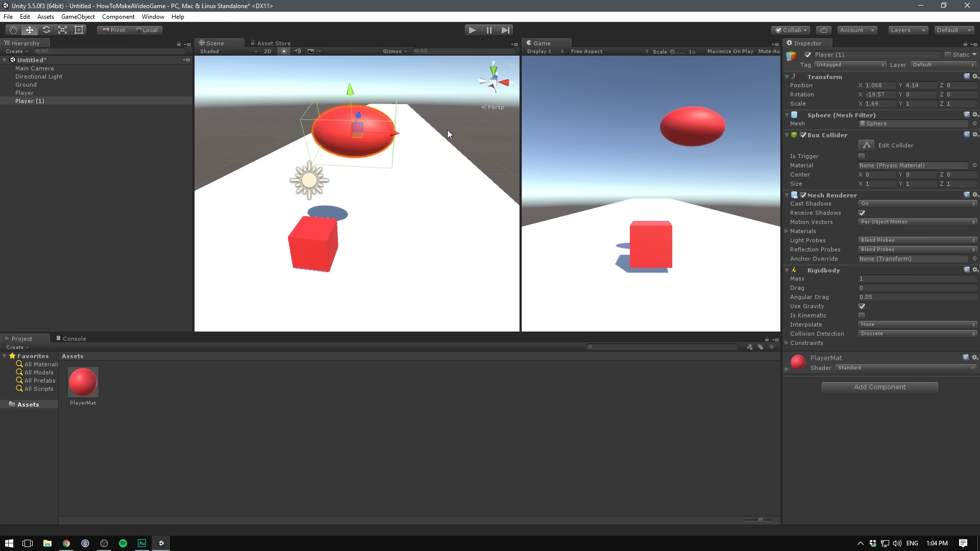
Step: Reset Scale X to 1 so the sphere is uniformly round
{"action": "left_click", "coordinate": [883, 104]}
{"action": "type", "text": "1"}
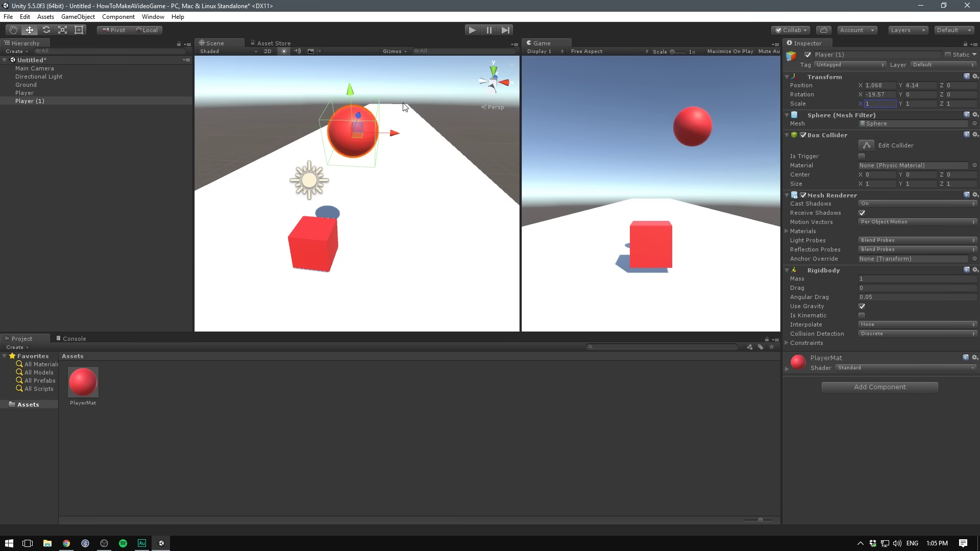
{"action": "mouse_move", "coordinate": [405, 107]}
{"action": "left_mouse_down", "text": "alt"}
{"action": "mouse_move", "coordinate": [373, 100]}
{"action": "mouse_move", "coordinate": [384, 96]}
{"action": "mouse_move", "coordinate": [392, 109]}
{"action": "left_mouse_up", "text": "alt"}
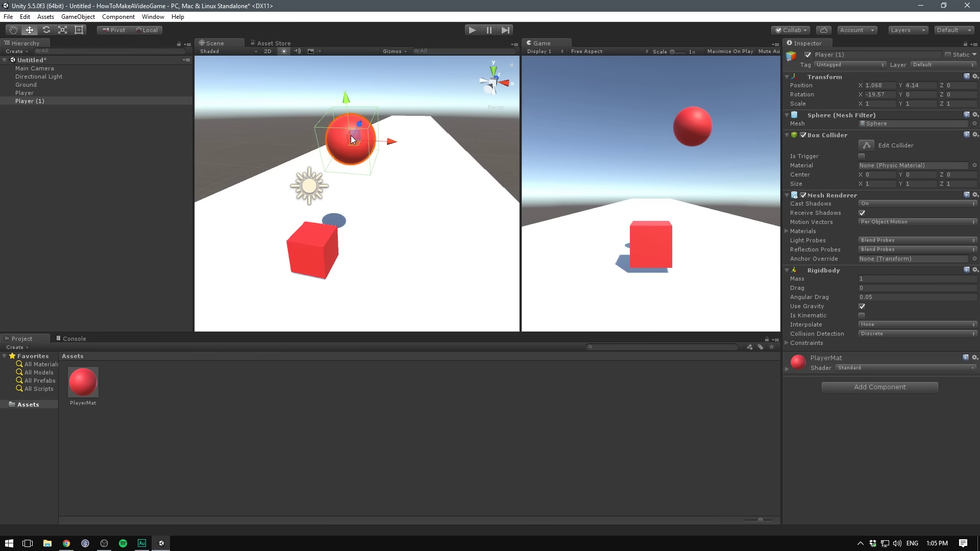
Step: Remove the Box Collider from Player (1) and add a Sphere Collider by searching 'sphere'
{"action": "right_click", "coordinate": [811, 135]}
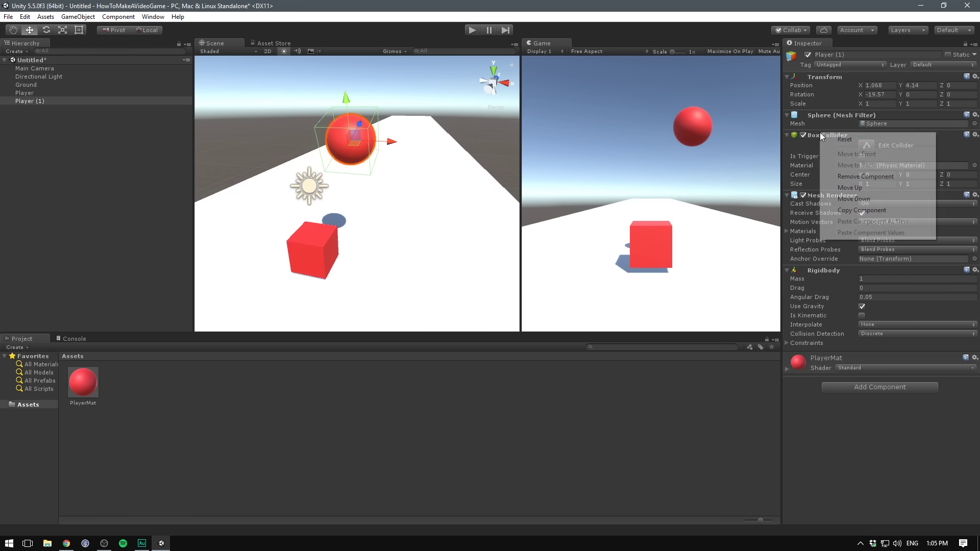
{"action": "left_click", "coordinate": [867, 177]}
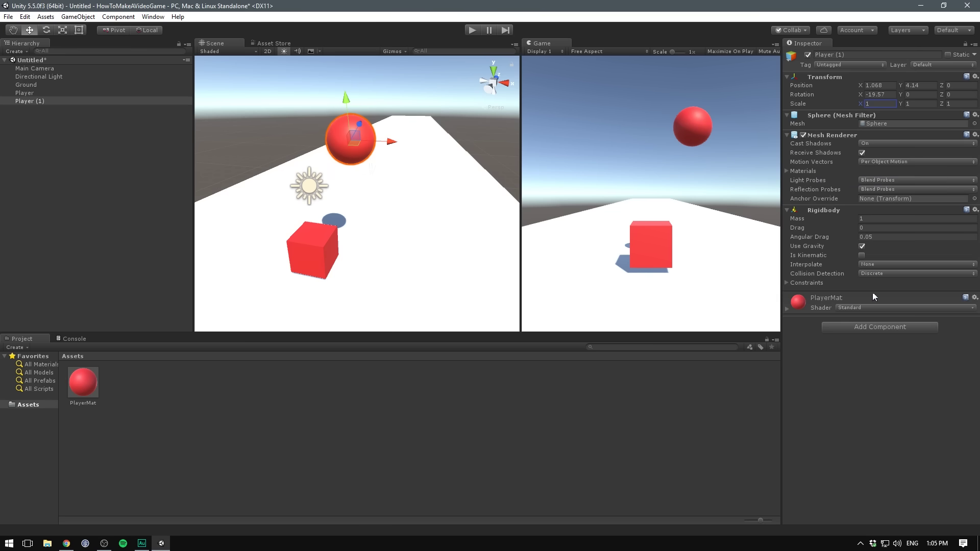
{"action": "left_click", "coordinate": [864, 327]}
{"action": "type", "text": "sphere"}
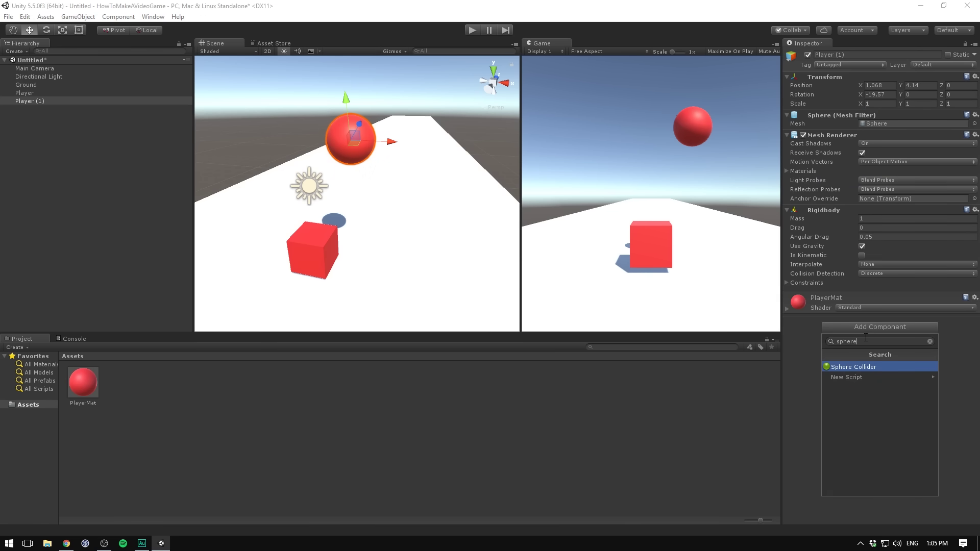
{"action": "key", "text": "Return"}
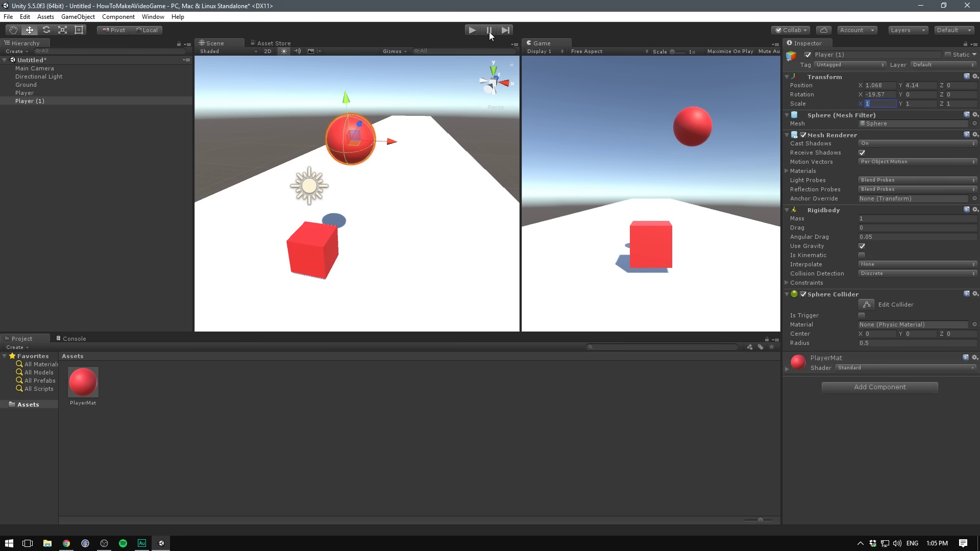
Step: Nudge the sphere left to Position X 0.6 and play the scene again
{"action": "left_click", "coordinate": [472, 30]}
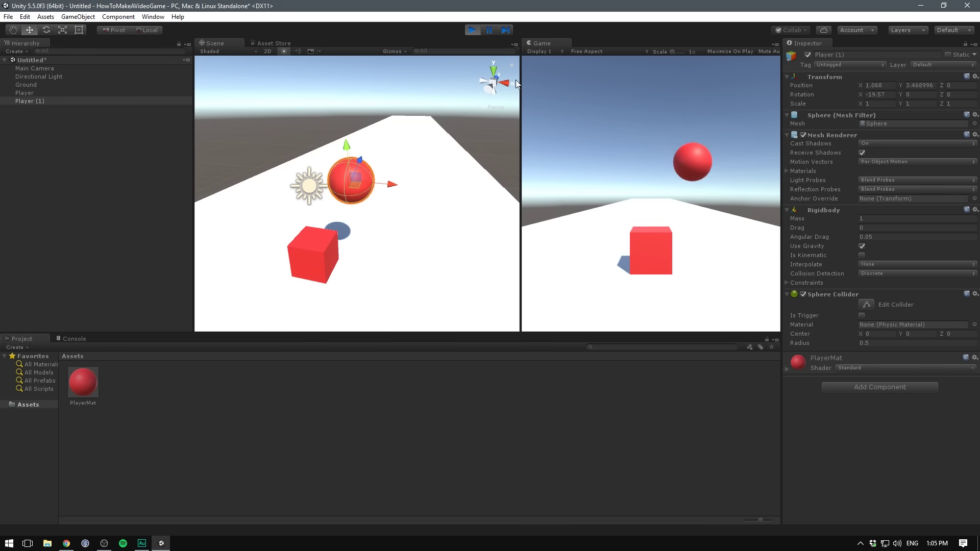
{"action": "left_click", "coordinate": [471, 31]}
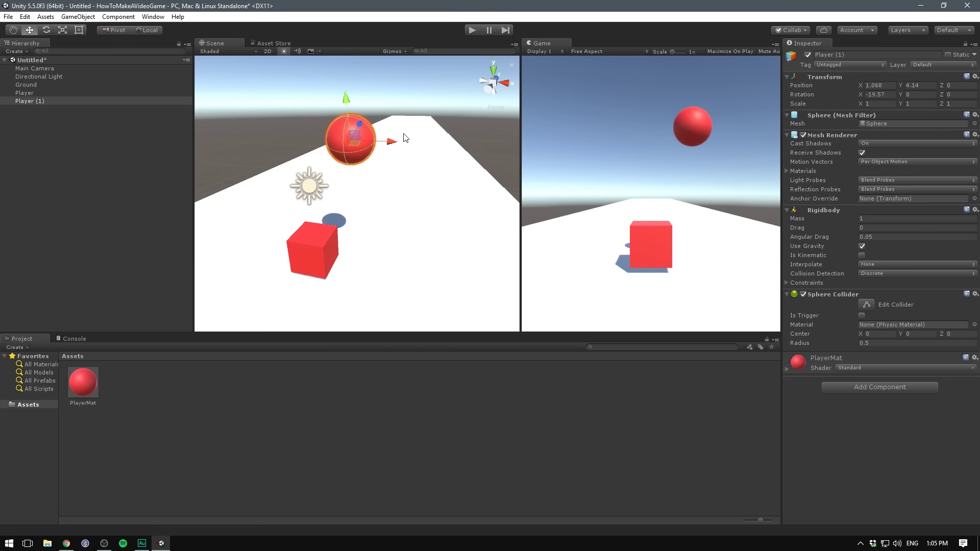
{"action": "left_click_drag", "start_coordinate": [373, 148], "coordinate": [370, 148]}
{"action": "left_click", "coordinate": [472, 30]}
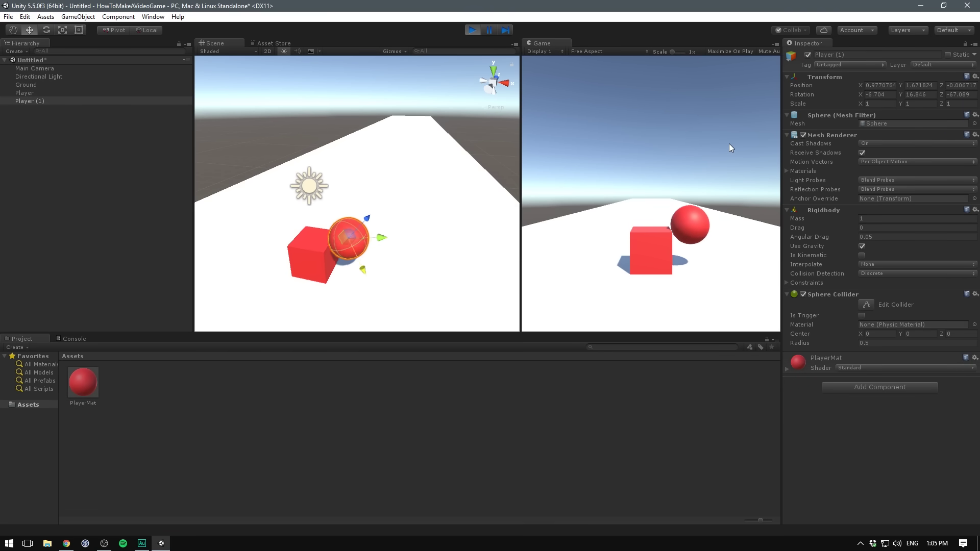
Step: During play, lift the Player cube high and disable the Ground to watch objects fall, then stop
{"action": "left_click_drag", "start_coordinate": [485, 133], "coordinate": [319, 106], "text": "alt"}
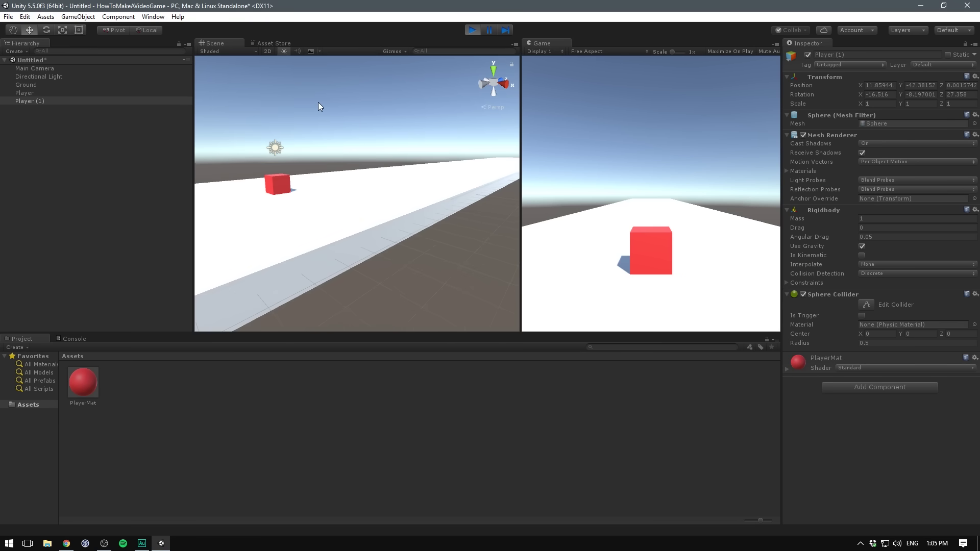
{"action": "left_click_drag", "start_coordinate": [295, 88], "coordinate": [140, 102], "text": "alt"}
{"action": "left_click", "coordinate": [62, 93]}
{"action": "key", "text": "f"}
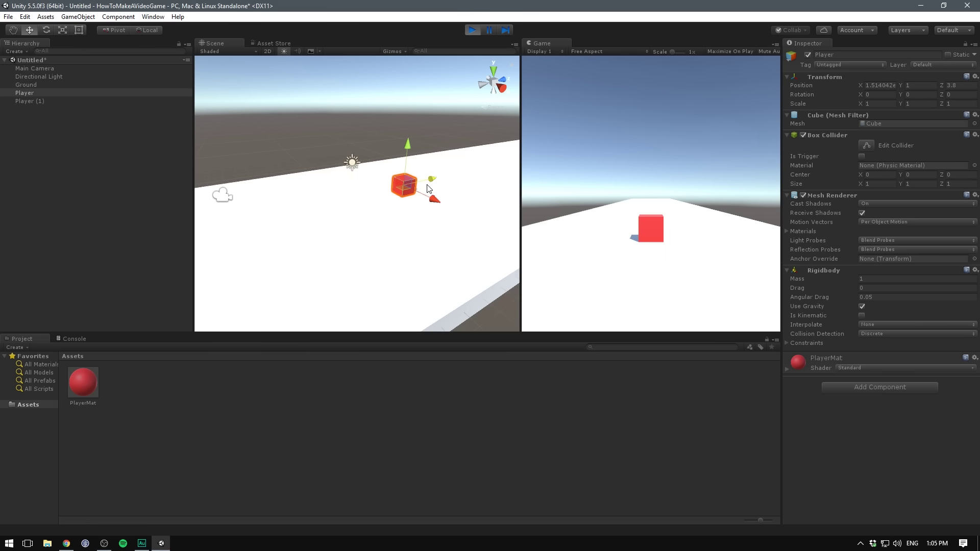
{"action": "left_click_drag", "start_coordinate": [407, 146], "coordinate": [405, 60]}
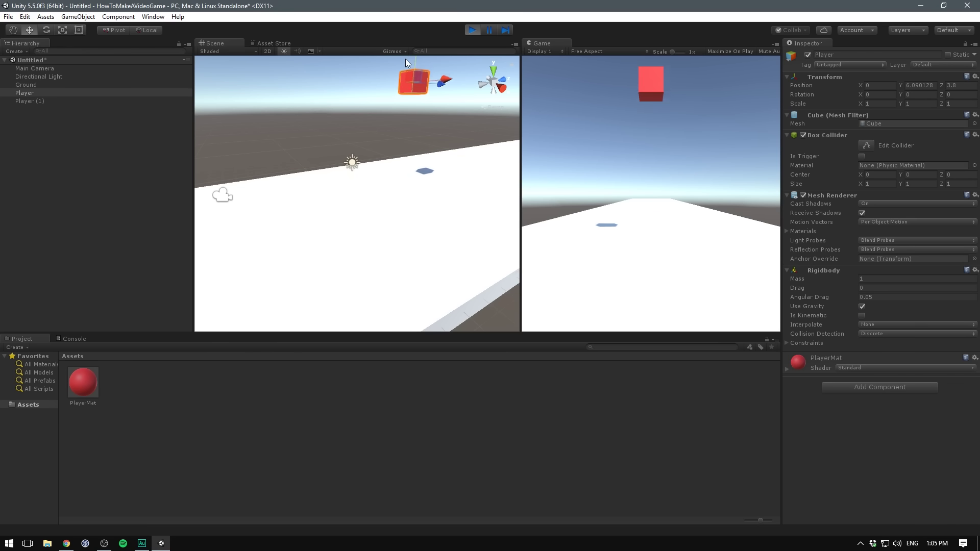
{"action": "left_click_drag", "start_coordinate": [384, 179], "coordinate": [399, 142], "text": "alt"}
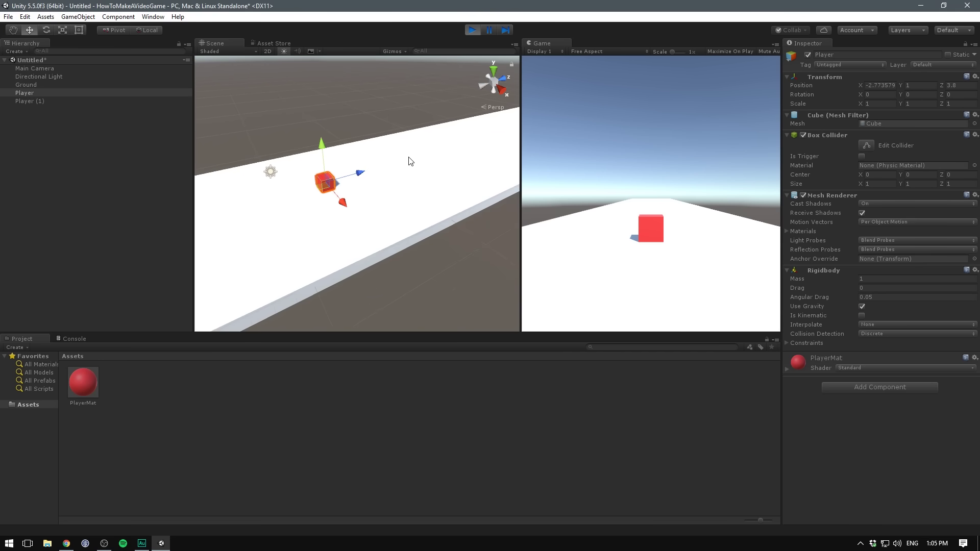
{"action": "left_click", "coordinate": [433, 245]}
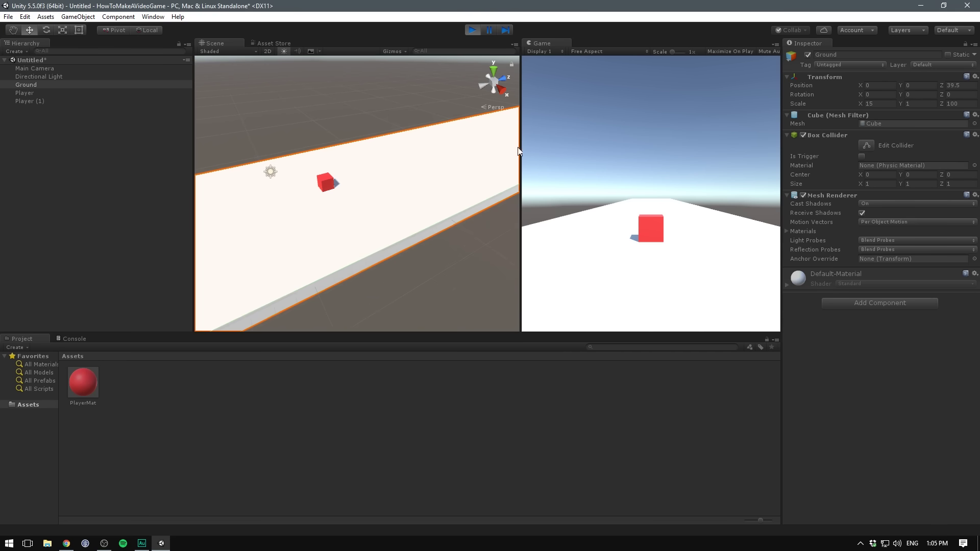
{"action": "left_click", "coordinate": [807, 55]}
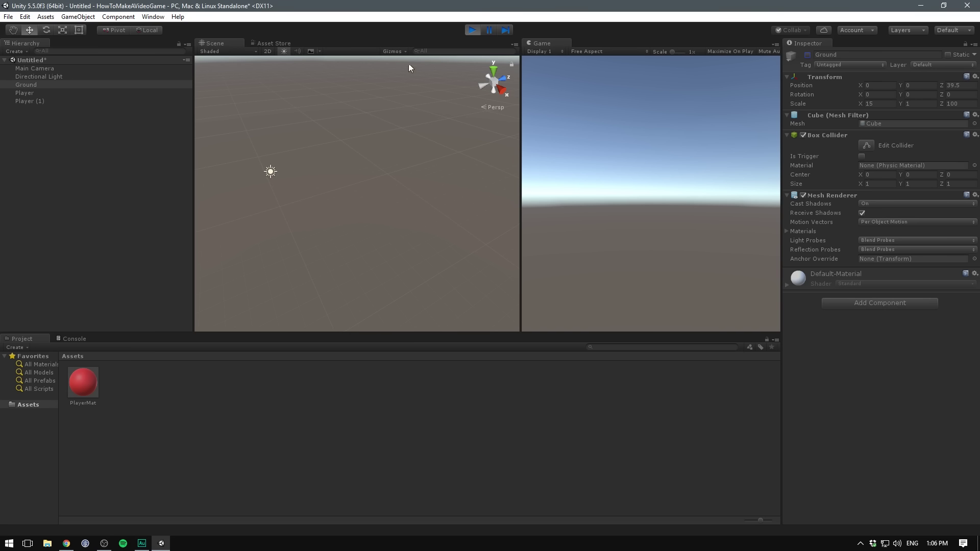
{"action": "left_click", "coordinate": [473, 30]}
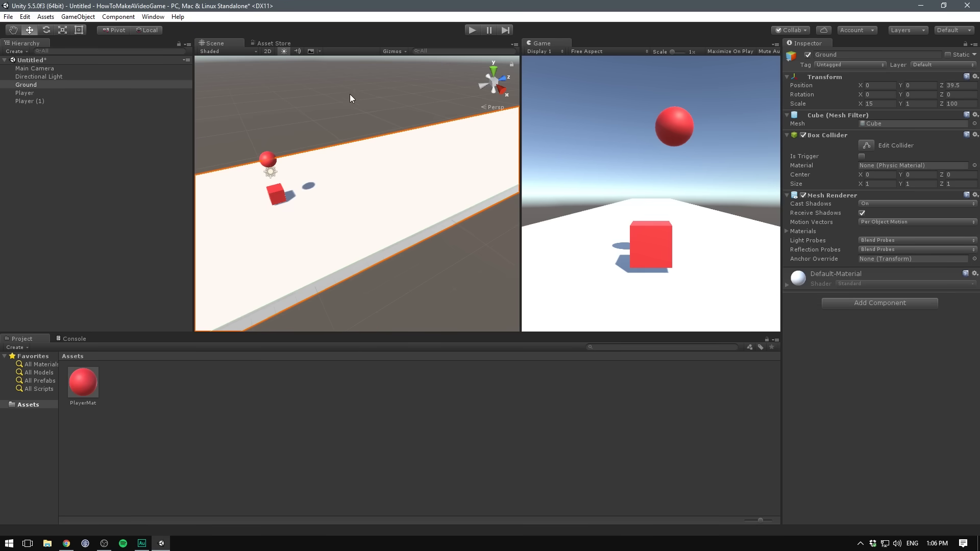
{"action": "left_click_drag", "start_coordinate": [350, 96], "coordinate": [357, 143], "text": "alt"}
Step: Delete the Player (1) sphere and turn the view to look straight along the road
{"action": "left_click", "coordinate": [334, 148]}
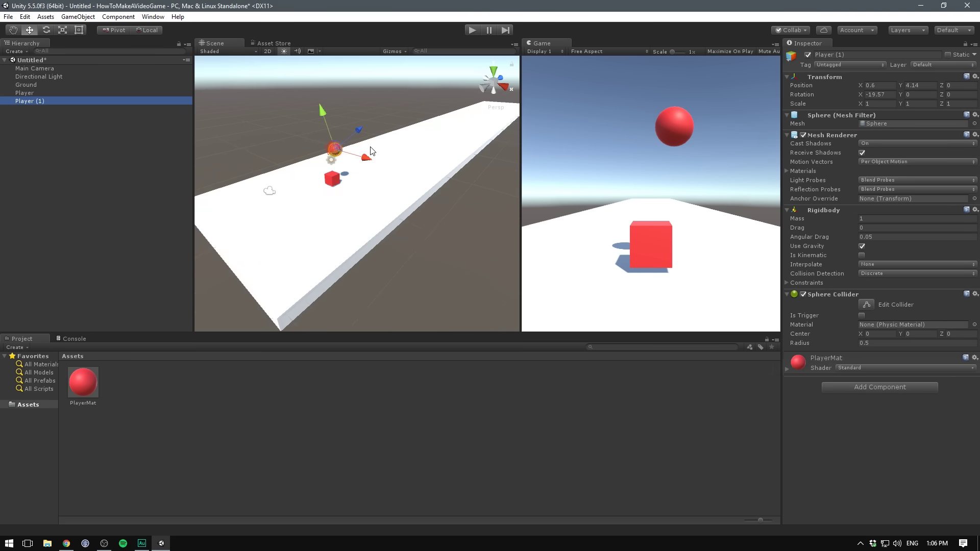
{"action": "key", "text": "Delete"}
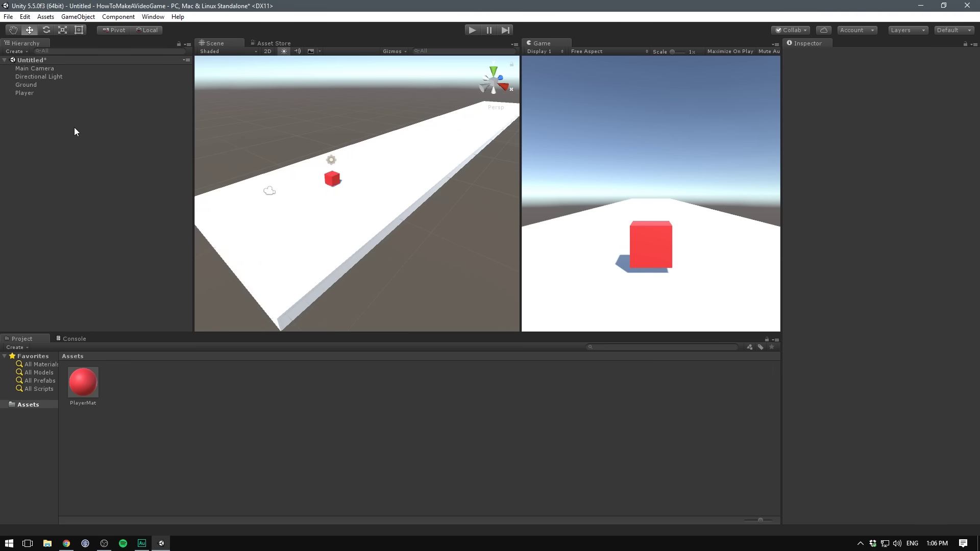
{"action": "middle_click_drag", "start_coordinate": [281, 148], "coordinate": [295, 124]}
{"action": "left_click_drag", "start_coordinate": [295, 124], "coordinate": [637, 122], "text": "alt"}
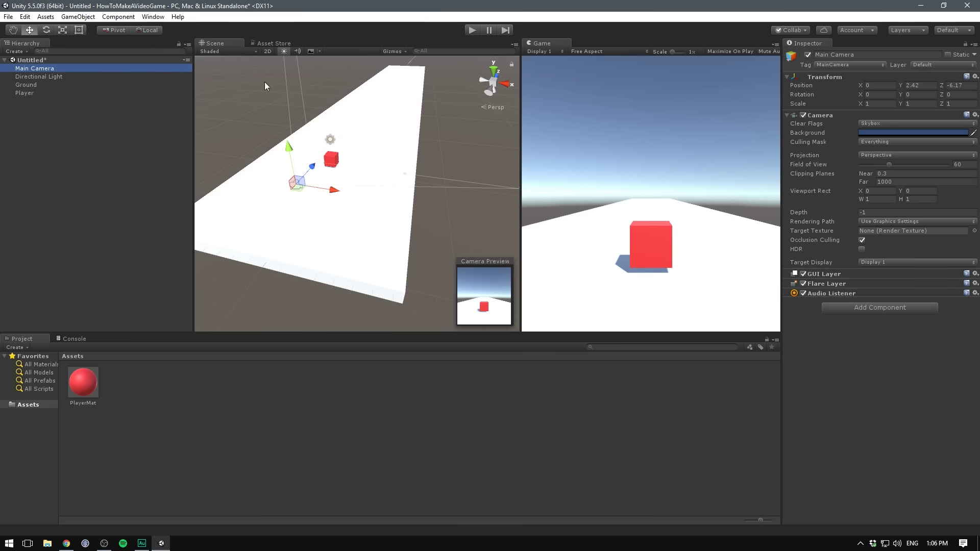
Step: Set the Main Camera to Solid Color with light-gray background E8E8E8 and preview the Game view
{"action": "left_click", "coordinate": [883, 124]}
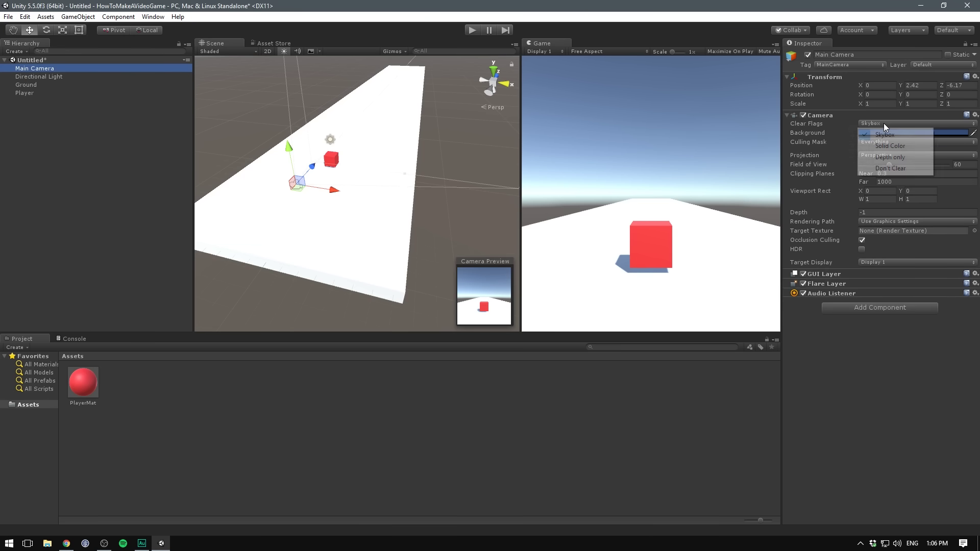
{"action": "left_click", "coordinate": [892, 148]}
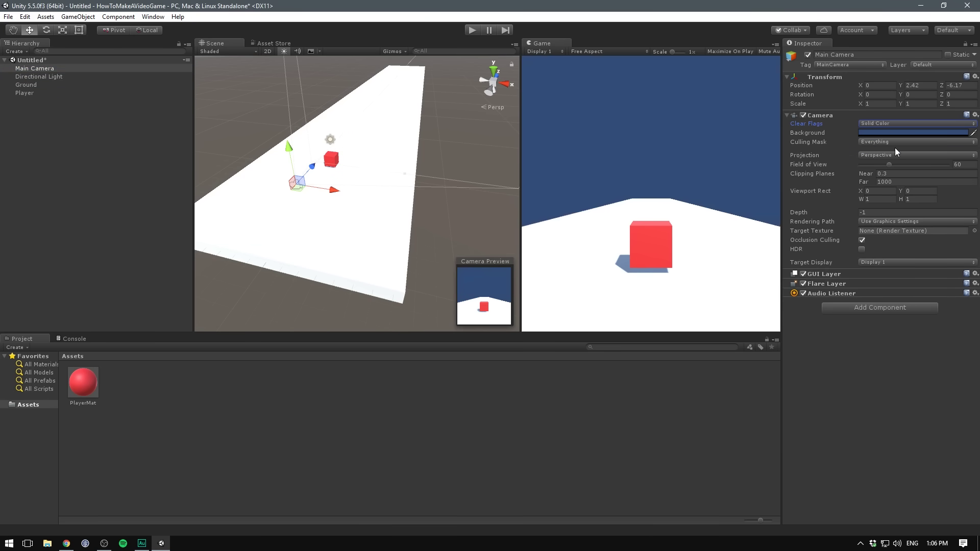
{"action": "left_click", "coordinate": [882, 133]}
{"action": "left_click", "coordinate": [778, 164]}
{"action": "left_click_drag", "start_coordinate": [776, 163], "coordinate": [770, 170]}
{"action": "left_click", "coordinate": [657, 97]}
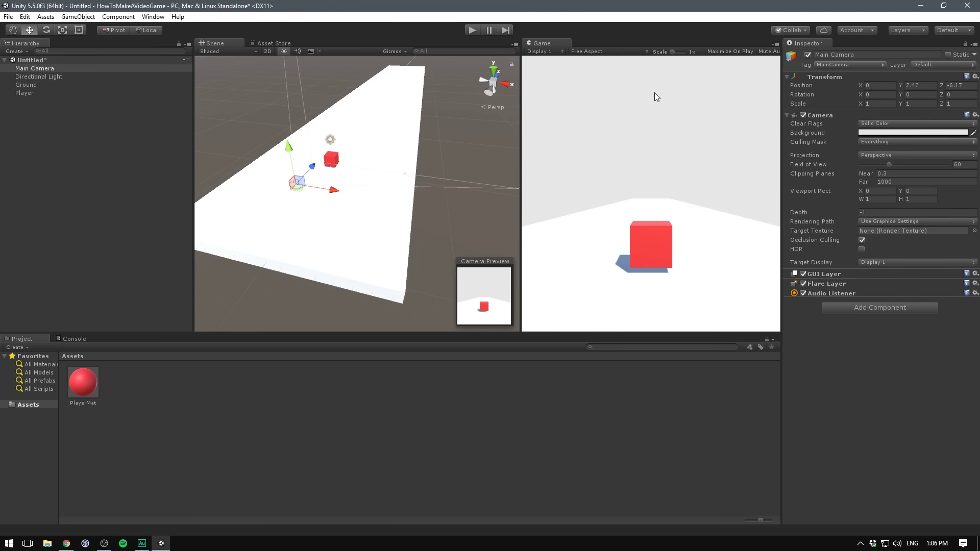
{"action": "key", "text": "shift+space"}
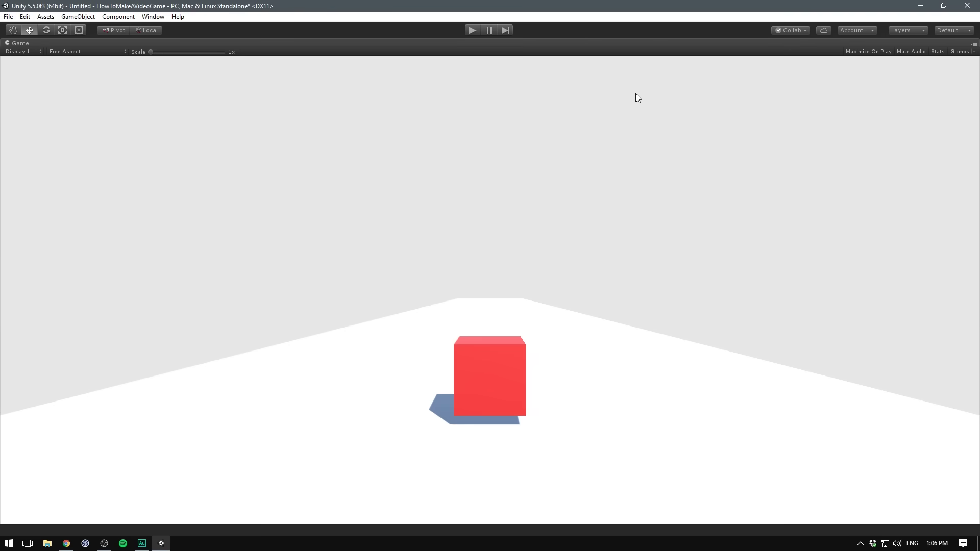
{"action": "key", "text": "shift+space"}
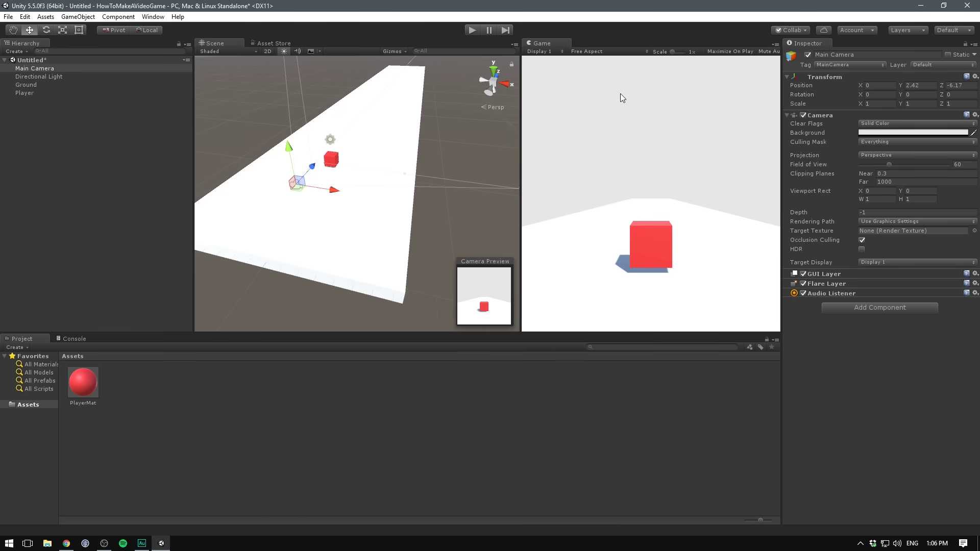
{"action": "key", "text": "shift+space"}
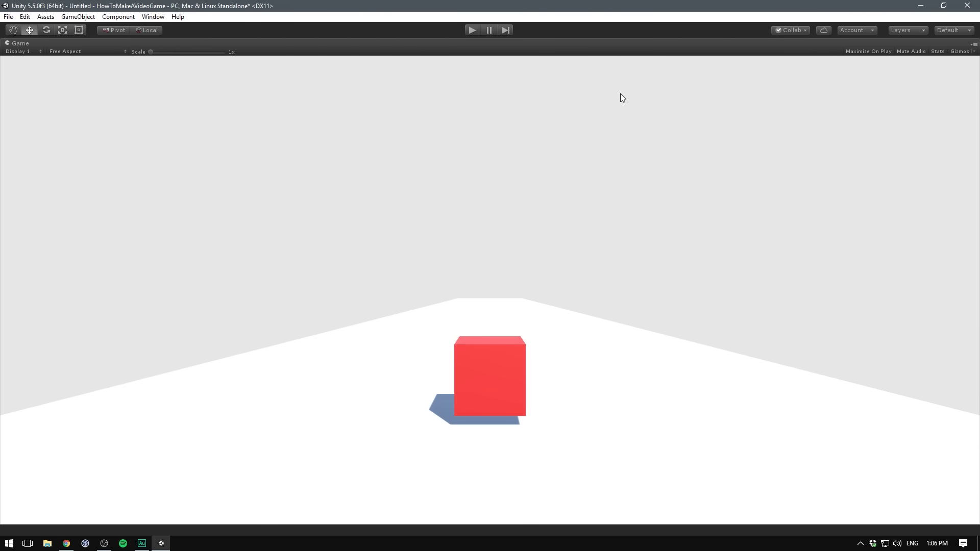
{"action": "key", "text": "shift+space"}
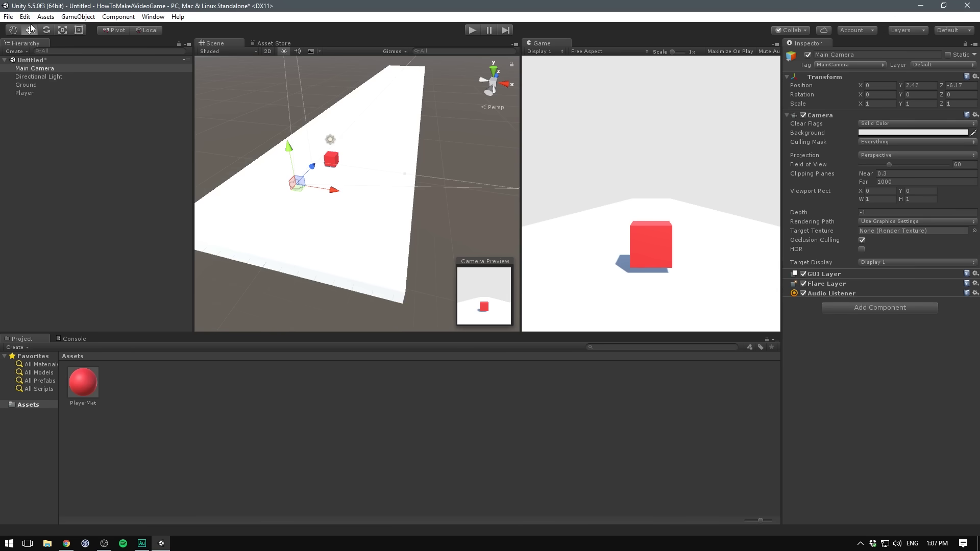
Step: Save the scene as Level01 with Save Scene As and locate the new scene asset
{"action": "left_click", "coordinate": [8, 18]}
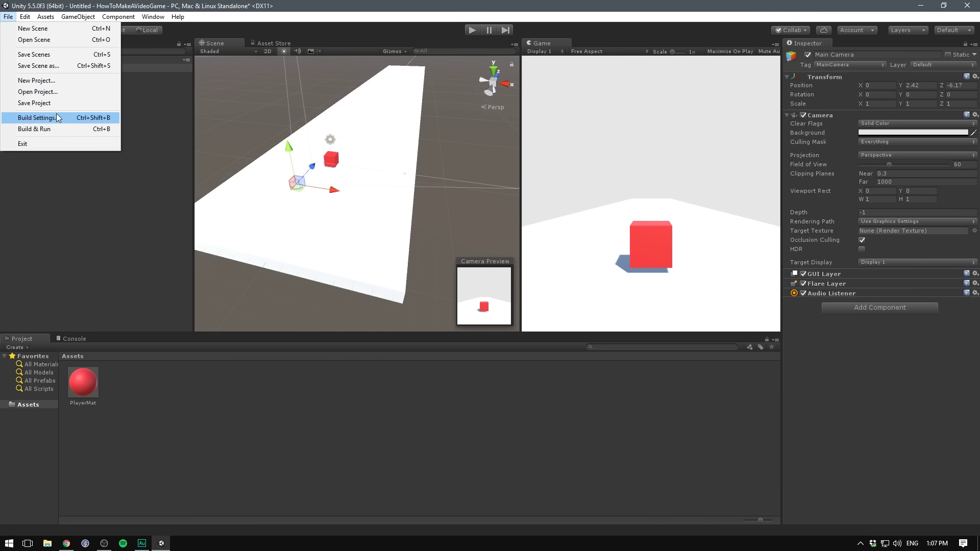
{"action": "left_click", "coordinate": [41, 65]}
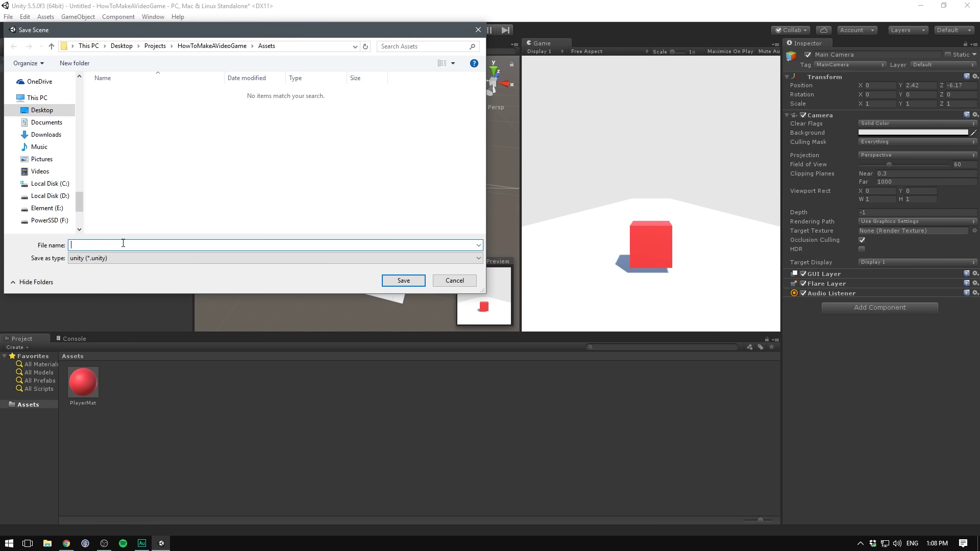
{"action": "type", "text": "Level01"}
{"action": "key", "text": "Return"}
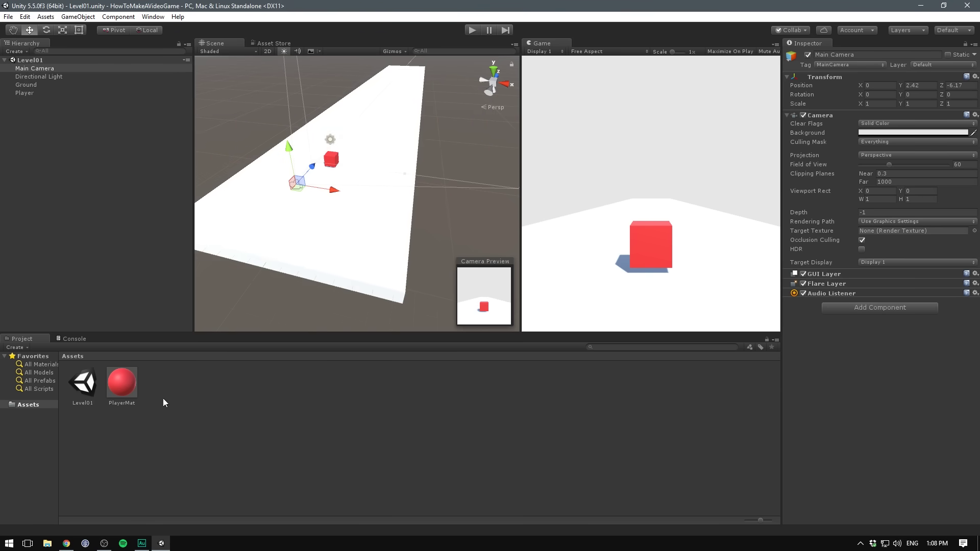
{"action": "left_click", "coordinate": [142, 418]}
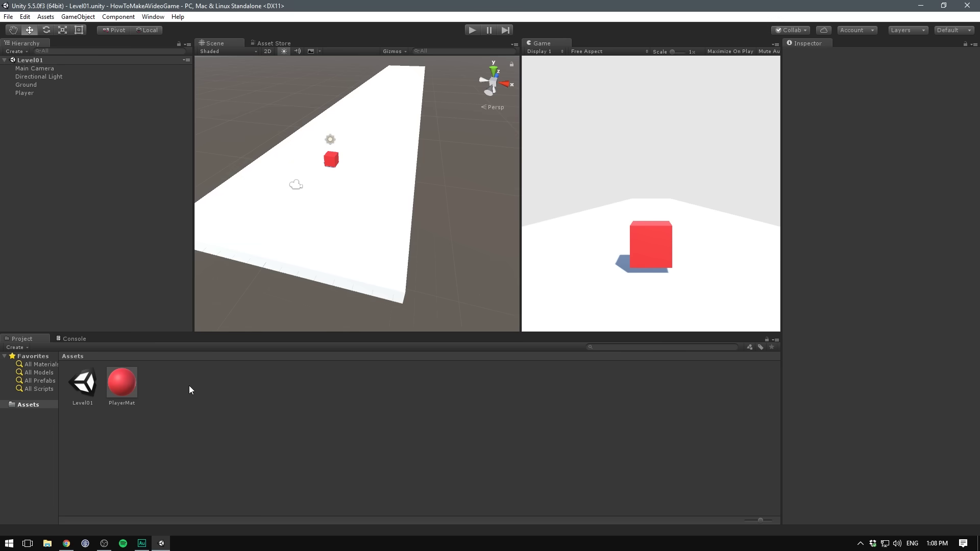
{"action": "left_click", "coordinate": [88, 383]}
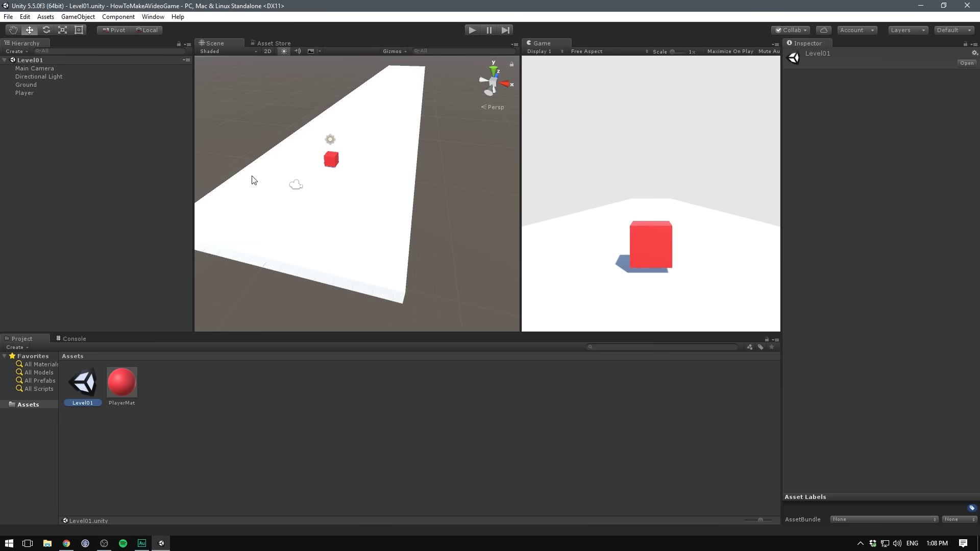
{"action": "left_click", "coordinate": [328, 392]}
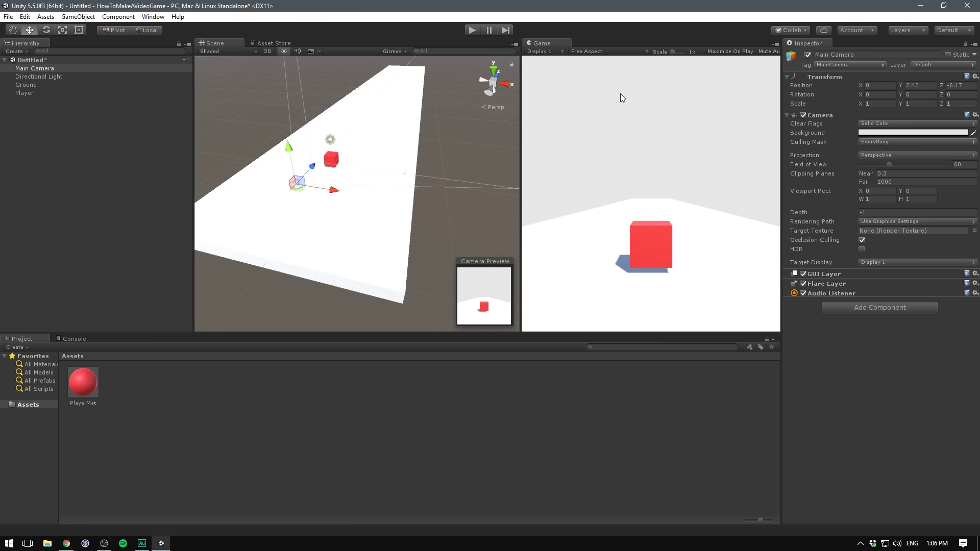